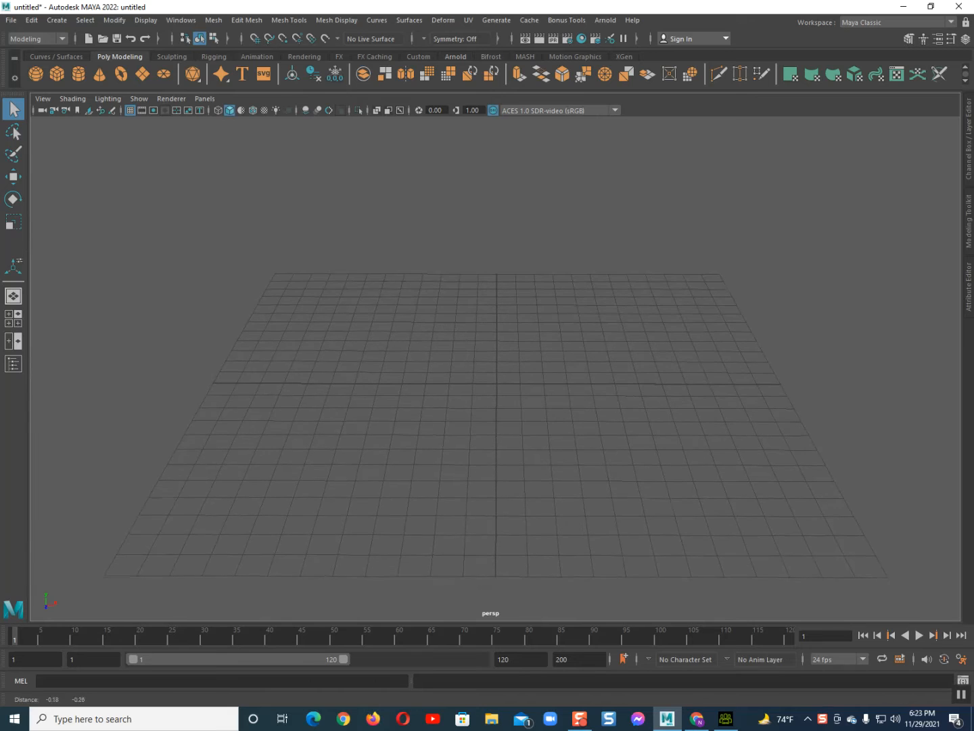
Create a polygon cube at the center of the grid
{"action": "mouse_move", "coordinate": [496, 379]}
{"action": "left_mouse_down", "text": "alt"}
{"action": "mouse_move", "coordinate": [448, 380]}
{"action": "mouse_move", "coordinate": [484, 398]}
{"action": "left_mouse_up", "text": "alt"}
{"action": "scroll", "coordinate": [495, 380], "scroll_direction": "down", "scroll_amount": 2}
{"action": "middle_click_drag", "start_coordinate": [495, 379], "coordinate": [502, 369], "text": "alt"}
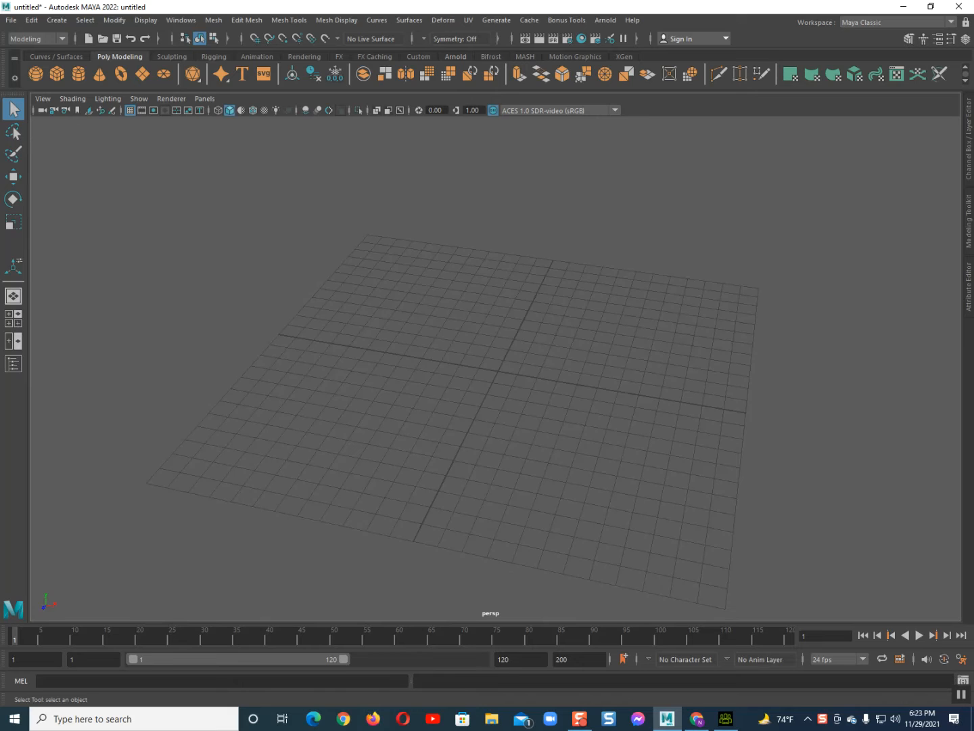
{"action": "left_click", "coordinate": [57, 74]}
{"action": "scroll", "coordinate": [500, 372], "scroll_direction": "up", "scroll_amount": 4}
{"action": "middle_click_drag", "start_coordinate": [500, 372], "coordinate": [502, 393], "text": "alt"}
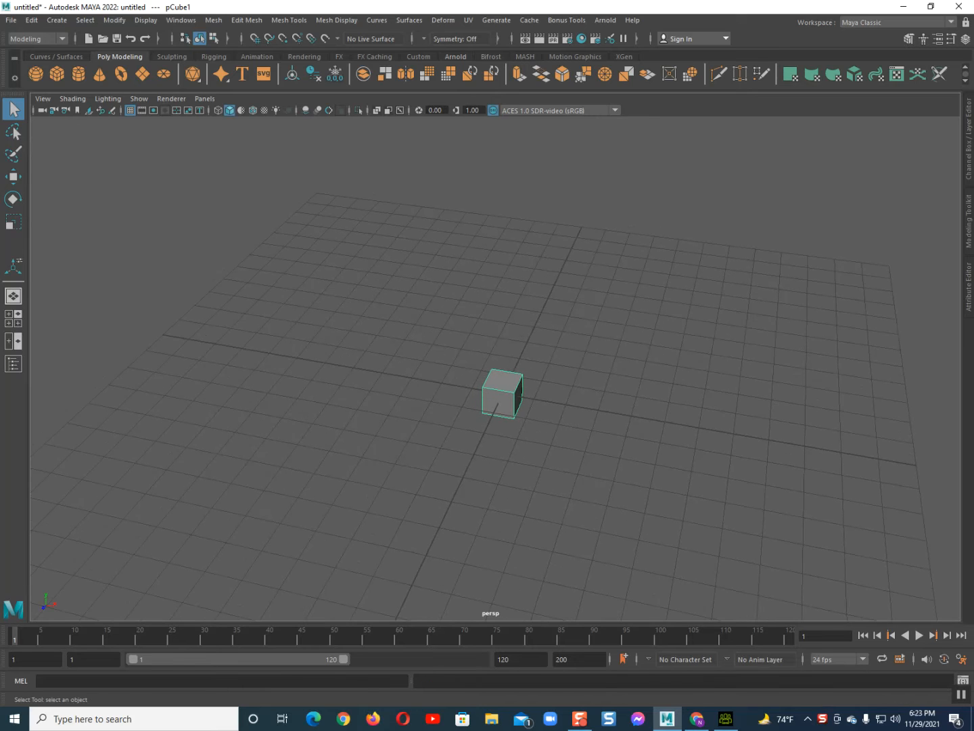
Move the cube in a full-screen wireframe front view so its lower-left corner sits at the origin
{"action": "key", "text": "ctrl+space"}
{"action": "key", "text": "space"}
{"action": "left_click_drag", "start_coordinate": [512, 436], "coordinate": [511, 467]}
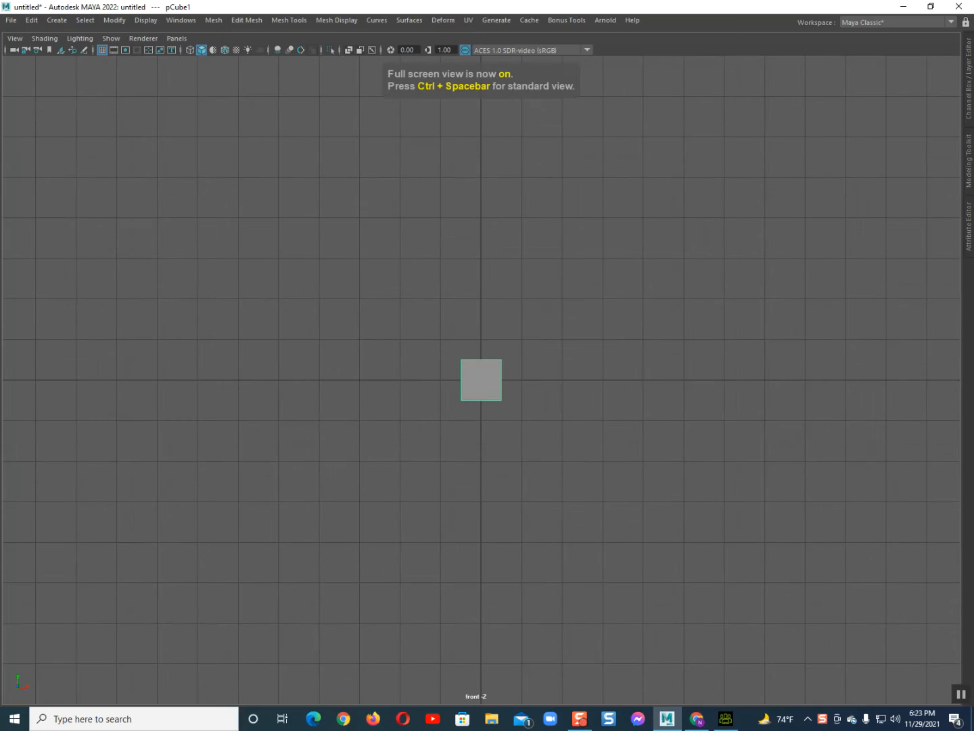
{"action": "left_click_drag", "start_coordinate": [482, 381], "coordinate": [504, 359]}
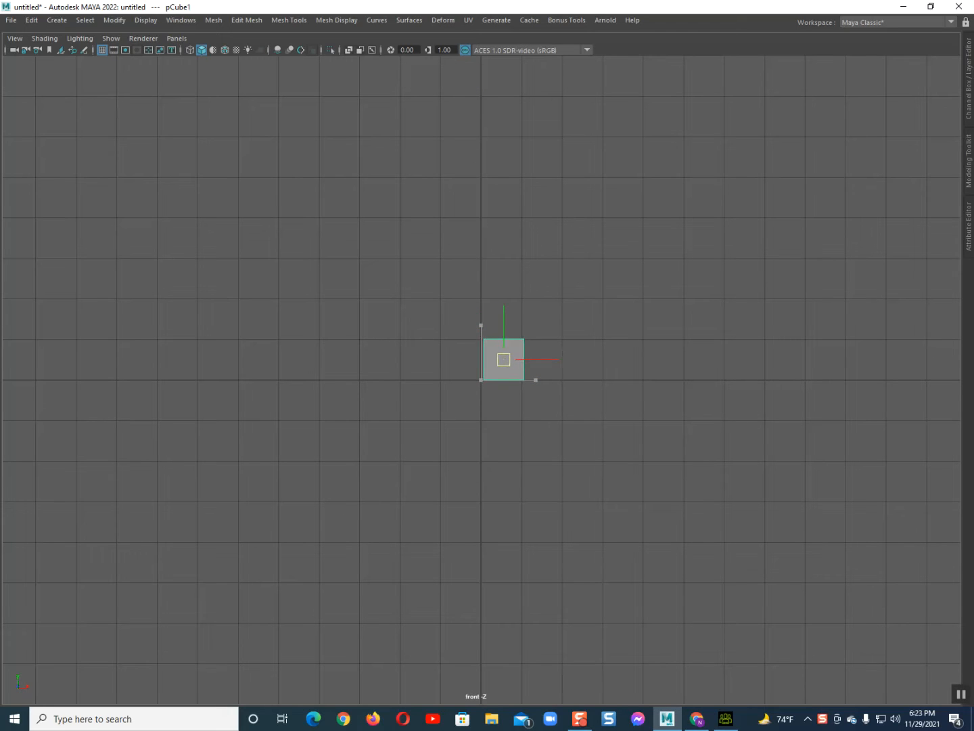
{"action": "key", "text": "4"}
{"action": "scroll", "coordinate": [481, 380], "scroll_direction": "up", "scroll_amount": 4}
{"action": "left_click_drag", "start_coordinate": [531, 333], "coordinate": [525, 334]}
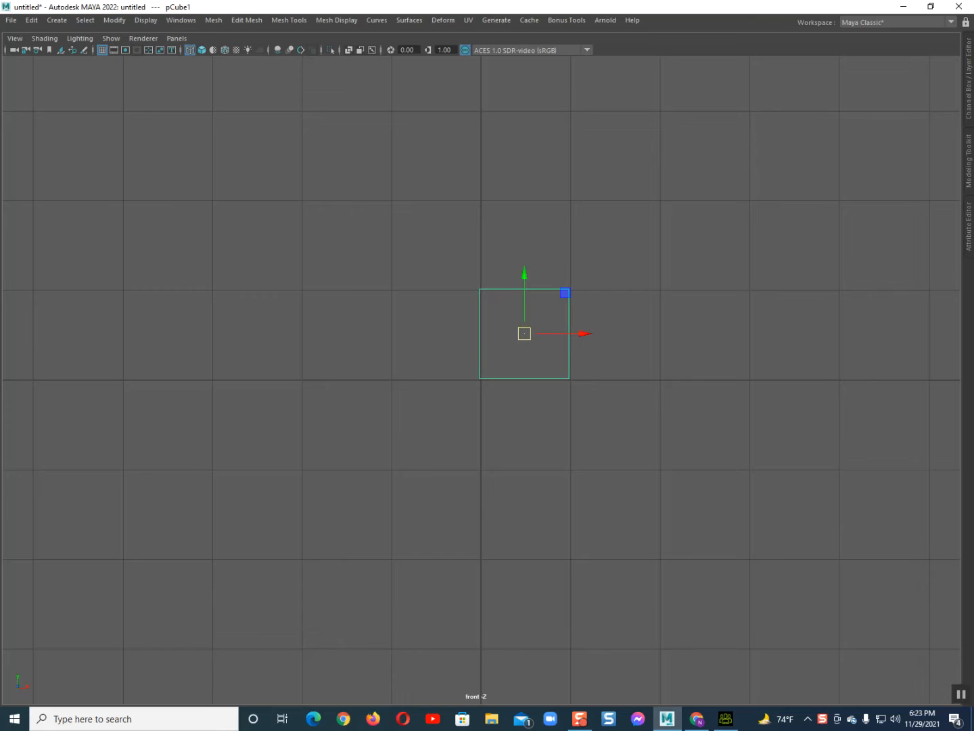
{"action": "scroll", "coordinate": [503, 350], "scroll_direction": "up", "scroll_amount": 3}
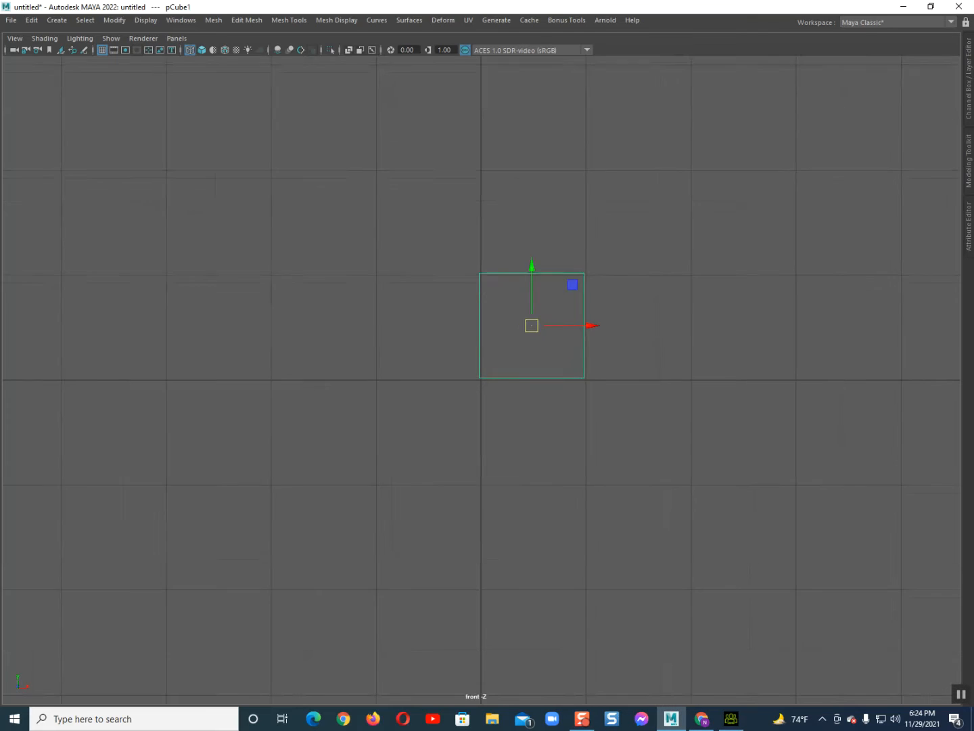
Move the cube's right-side vertices outward until the box is two grid units long
{"action": "middle_click_drag", "start_coordinate": [504, 351], "coordinate": [473, 430], "text": "alt"}
{"action": "right_click_drag", "start_coordinate": [473, 429], "coordinate": [440, 402]}
{"action": "left_click", "coordinate": [563, 343]}
{"action": "left_click", "coordinate": [526, 317]}
{"action": "left_click_drag", "start_coordinate": [526, 317], "coordinate": [674, 533]}
{"action": "left_click_drag", "start_coordinate": [619, 400], "coordinate": [727, 400]}
{"action": "left_click_drag", "start_coordinate": [618, 283], "coordinate": [738, 508]}
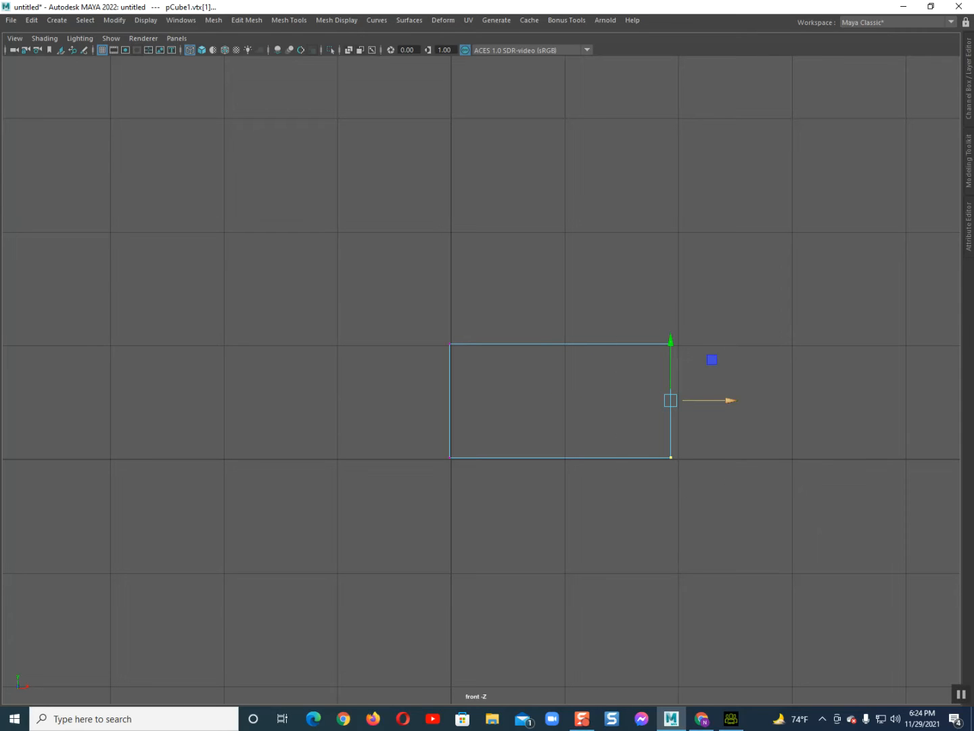
{"action": "left_click_drag", "start_coordinate": [717, 399], "coordinate": [726, 400]}
Align the box's left-side vertices with the vertical axis line and return to object selection
{"action": "left_click_drag", "start_coordinate": [391, 302], "coordinate": [516, 509]}
{"action": "mouse_move", "coordinate": [501, 400]}
{"action": "left_mouse_down"}
{"action": "mouse_move", "coordinate": [616, 400]}
{"action": "mouse_move", "coordinate": [503, 400]}
{"action": "left_mouse_up"}
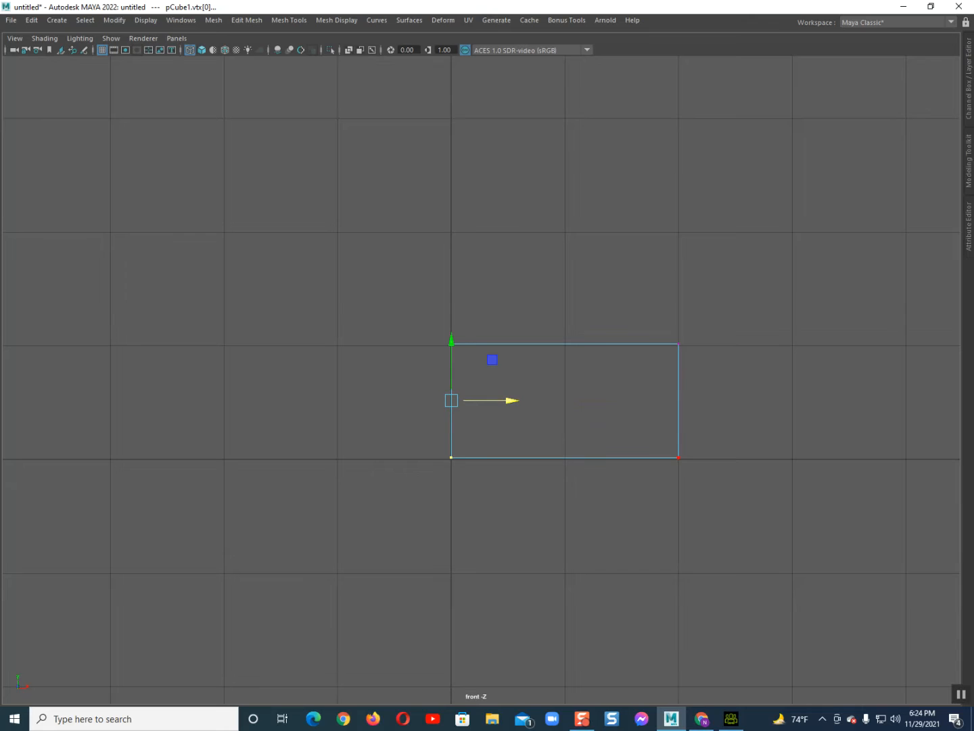
{"action": "middle_click_drag", "start_coordinate": [680, 458], "coordinate": [666, 444], "text": "alt"}
{"action": "left_click", "coordinate": [438, 329]}
{"action": "left_click_drag", "start_coordinate": [555, 342], "coordinate": [865, 383]}
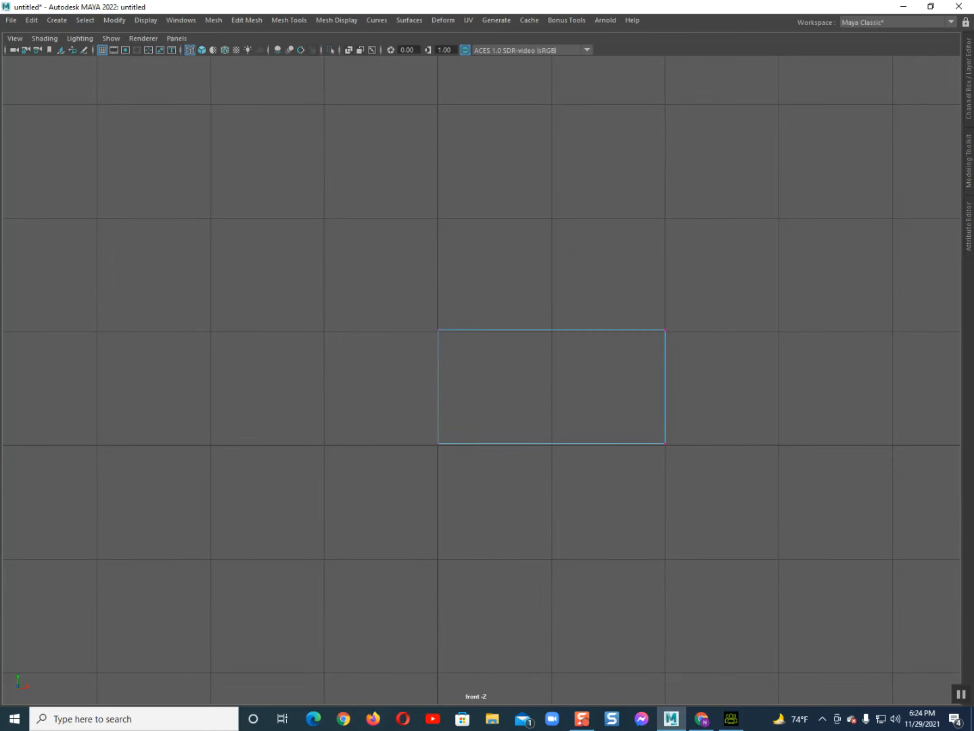
{"action": "scroll", "coordinate": [665, 443], "scroll_direction": "down", "scroll_amount": 7}
{"action": "scroll", "coordinate": [642, 472], "scroll_direction": "up", "scroll_amount": 3}
{"action": "middle_click_drag", "start_coordinate": [666, 443], "coordinate": [633, 490], "text": "alt"}
{"action": "scroll", "coordinate": [616, 478], "scroll_direction": "up", "scroll_amount": 3}
{"action": "key", "text": "F8"}
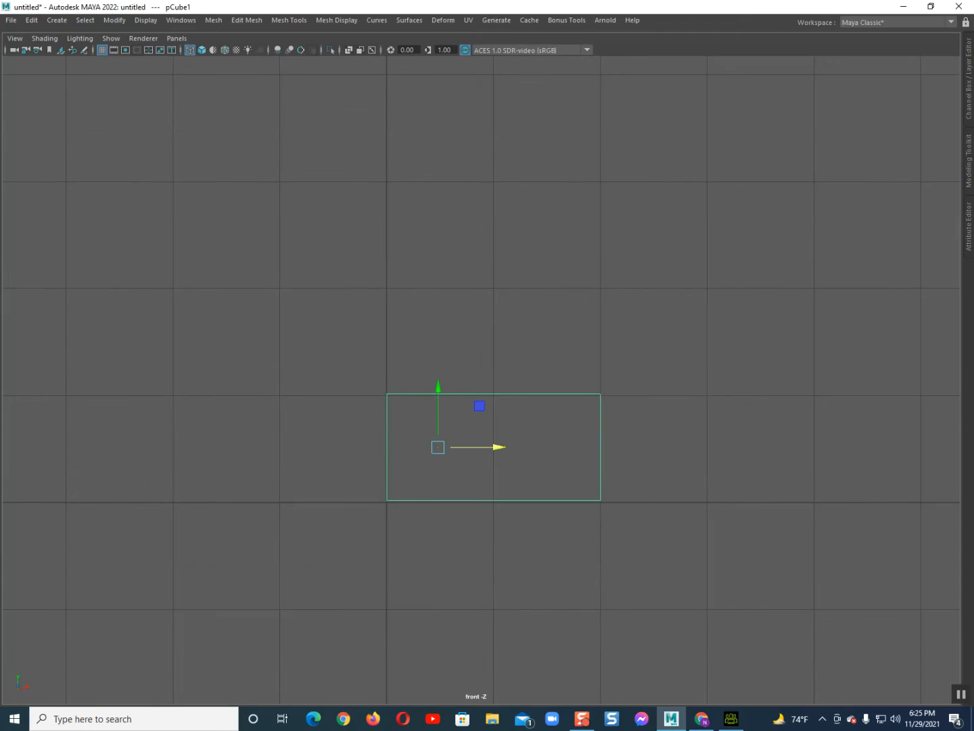
Duplicate the box upward and reshape the copy's vertices into a thin tread that overhangs the box's front
{"action": "left_click_drag", "start_coordinate": [437, 387], "coordinate": [438, 282]}
{"action": "right_click_drag", "start_coordinate": [438, 281], "coordinate": [424, 282]}
{"action": "left_click_drag", "start_coordinate": [323, 235], "coordinate": [674, 350]}
{"action": "left_click_drag", "start_coordinate": [493, 258], "coordinate": [493, 354]}
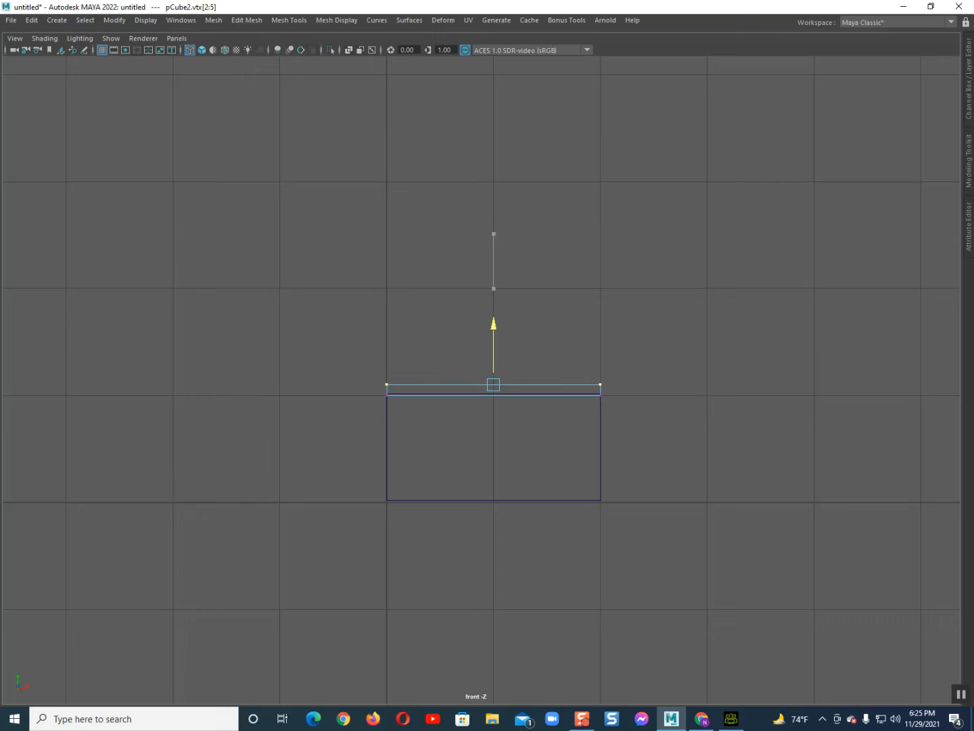
{"action": "left_click_drag", "start_coordinate": [333, 341], "coordinate": [410, 352]}
Bevel the upper and lower front edges of the tread in the shaded perspective view
{"action": "key", "text": "F10"}
{"action": "key", "text": "space"}
{"action": "scroll", "coordinate": [609, 433], "scroll_direction": "up", "scroll_amount": 9}
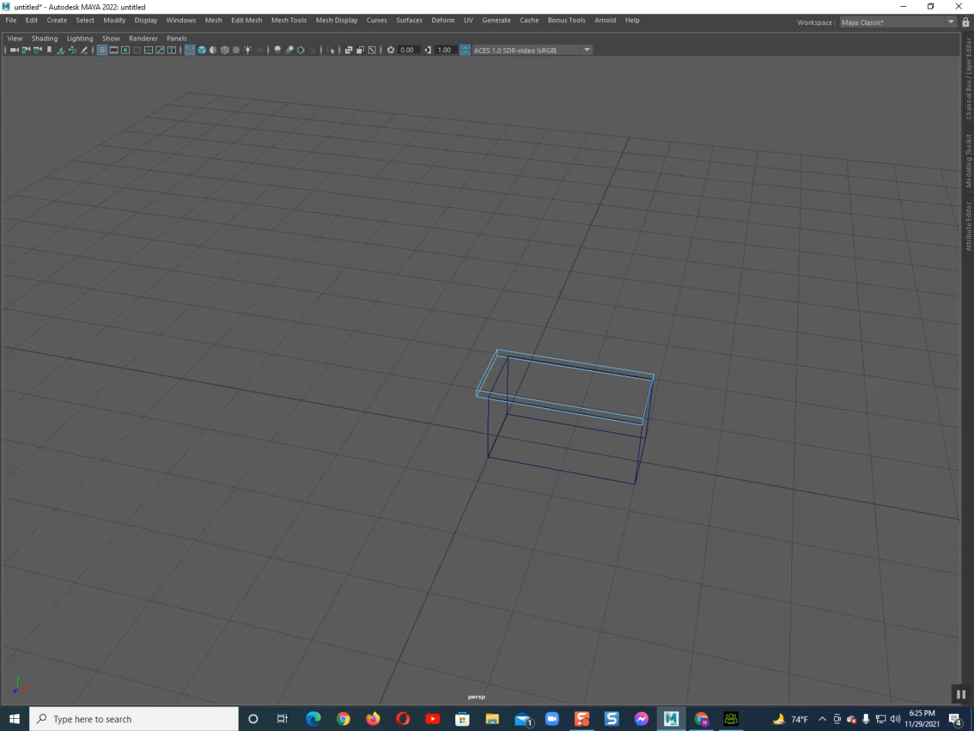
{"action": "left_click_drag", "start_coordinate": [636, 447], "coordinate": [355, 383], "text": "alt"}
{"action": "scroll", "coordinate": [473, 365], "scroll_direction": "up", "scroll_amount": 8}
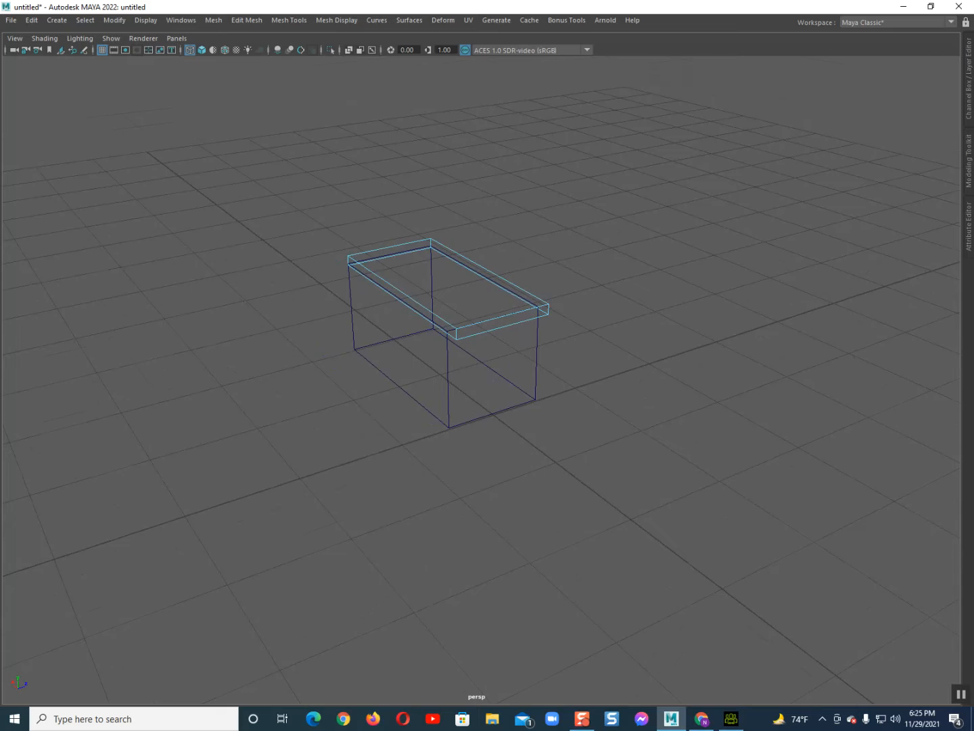
{"action": "scroll", "coordinate": [474, 365], "scroll_direction": "down", "scroll_amount": 2}
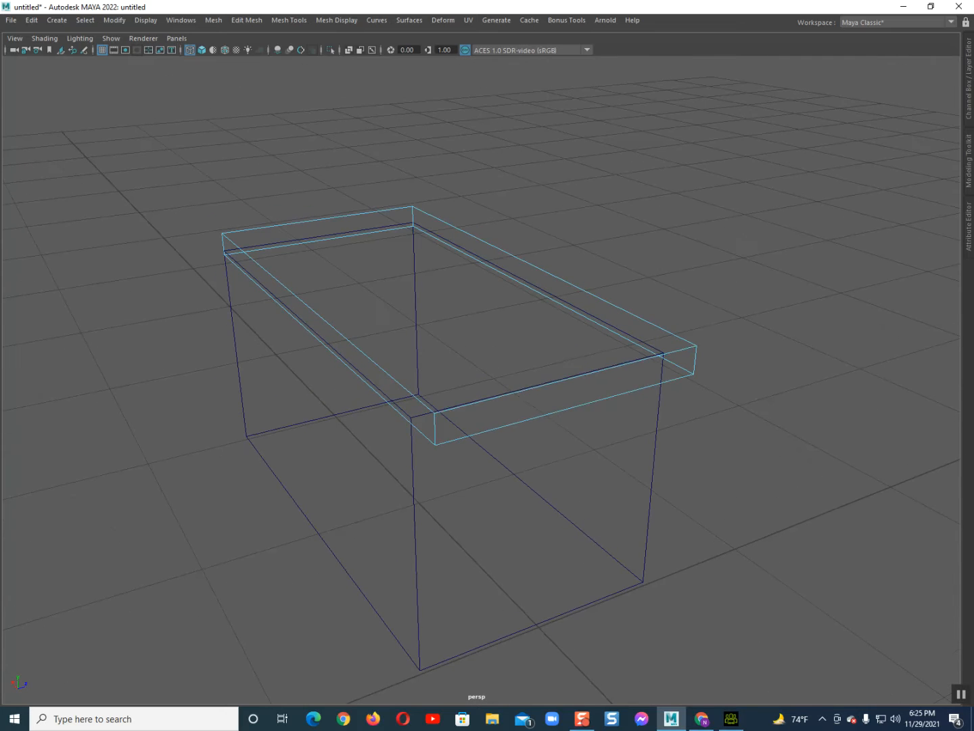
{"action": "left_click", "coordinate": [565, 408]}
{"action": "key", "text": "5"}
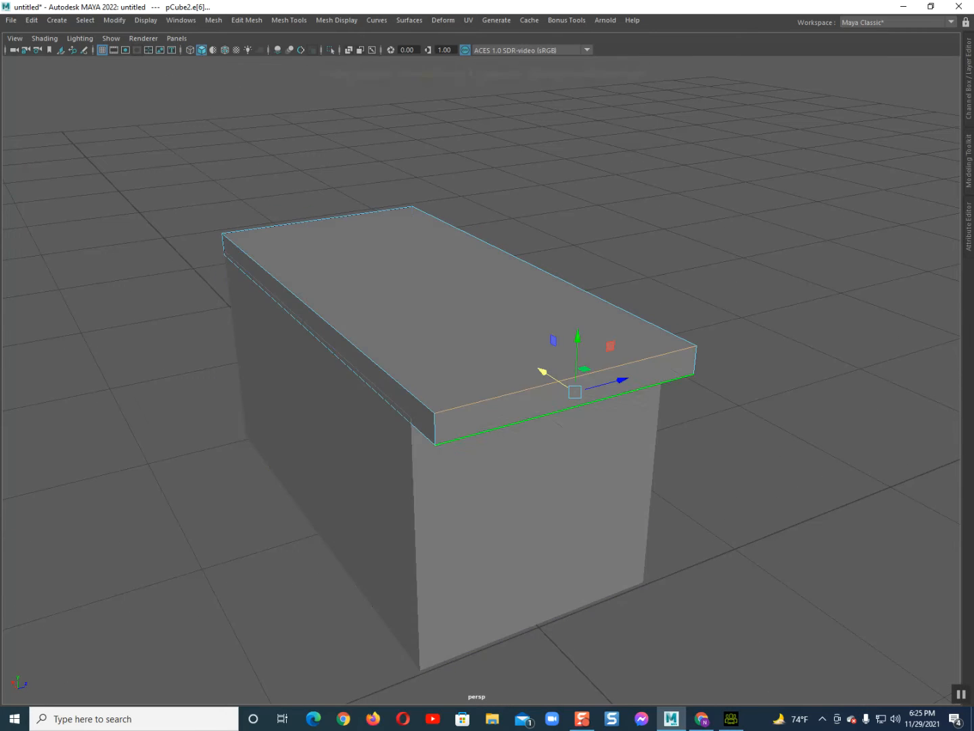
{"action": "left_click_drag", "start_coordinate": [440, 467], "coordinate": [491, 414], "text": "alt"}
{"action": "right_click_drag", "start_coordinate": [489, 414], "coordinate": [531, 415], "text": "shift"}
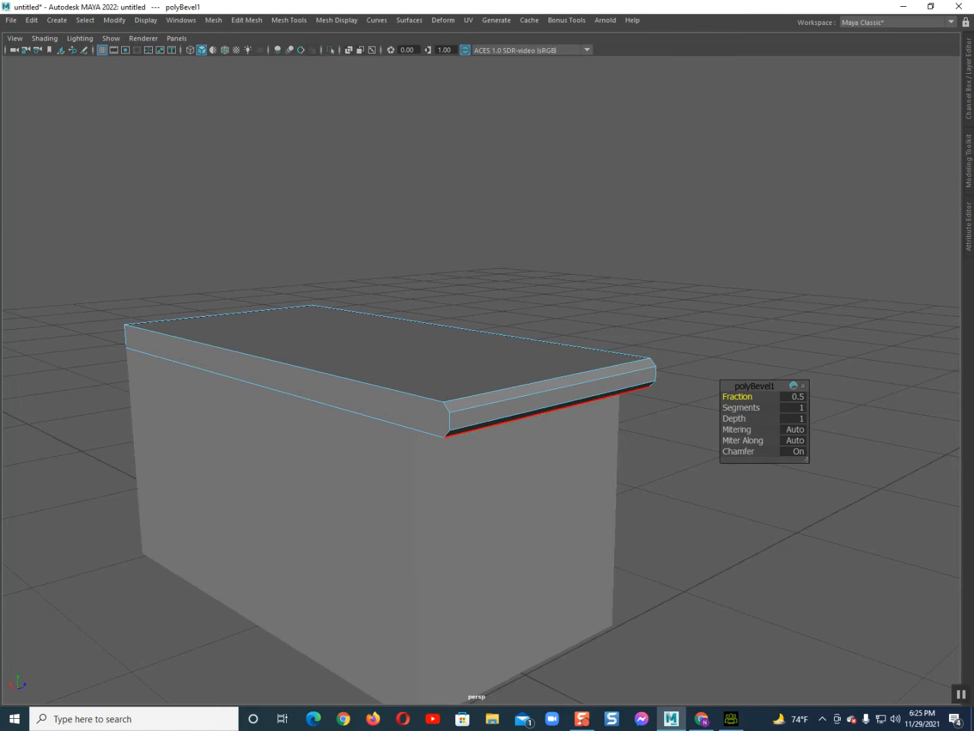
Increase the bevel's fraction and segments to round the tread's nose, and return to object selection
{"action": "left_click_drag", "start_coordinate": [738, 397], "coordinate": [784, 408]}
{"action": "left_click_drag", "start_coordinate": [609, 379], "coordinate": [454, 417], "text": "alt"}
{"action": "key", "text": "F8"}
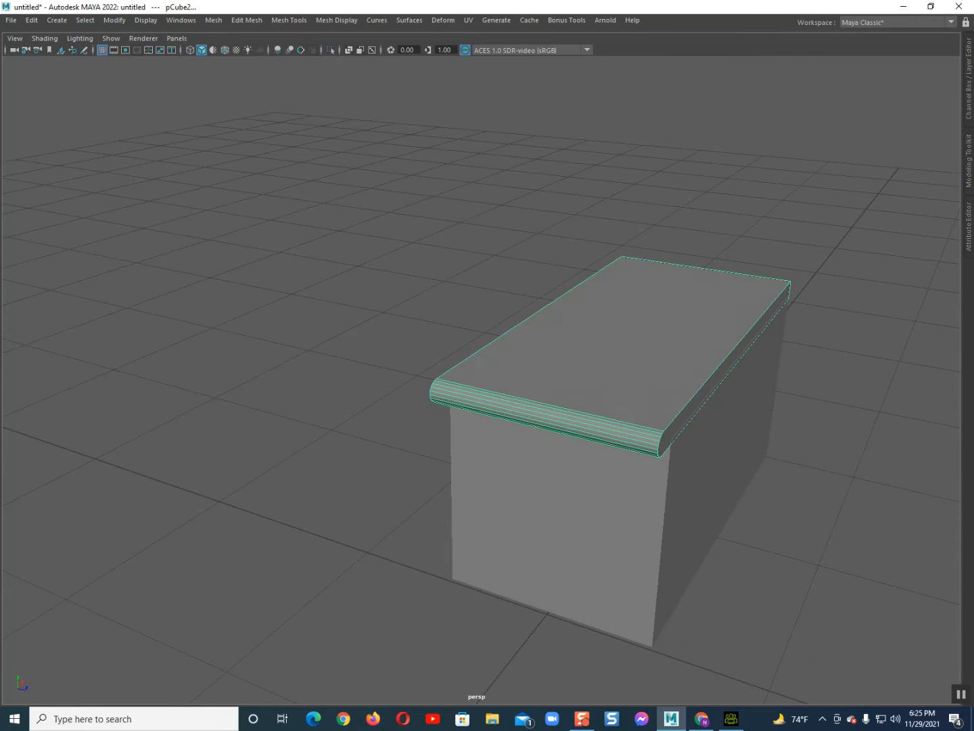
{"action": "scroll", "coordinate": [515, 398], "scroll_direction": "up", "scroll_amount": 1}
{"action": "middle_click_drag", "start_coordinate": [515, 399], "coordinate": [461, 417], "text": "alt"}
{"action": "left_click_drag", "start_coordinate": [460, 419], "coordinate": [558, 342], "text": "alt"}
{"action": "left_click", "coordinate": [649, 368]}
{"action": "left_click_drag", "start_coordinate": [707, 452], "coordinate": [747, 500]}
{"action": "left_click_drag", "start_coordinate": [630, 339], "coordinate": [662, 450]}
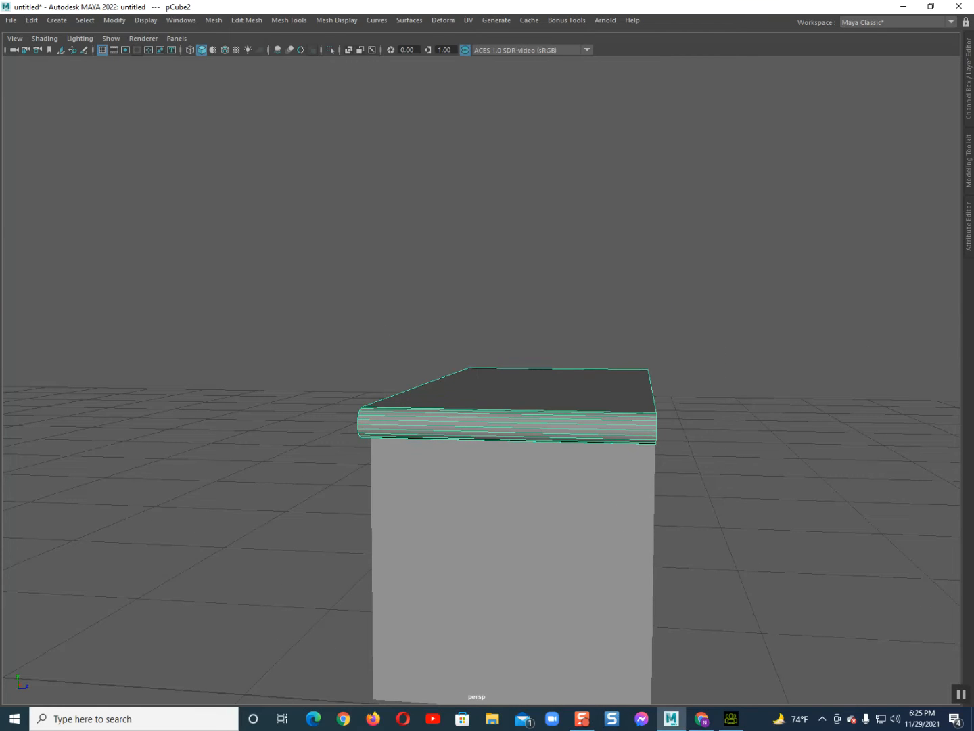
{"action": "key", "text": "r"}
{"action": "left_click_drag", "start_coordinate": [581, 294], "coordinate": [576, 356]}
{"action": "scroll", "coordinate": [595, 296], "scroll_direction": "down", "scroll_amount": 4}
{"action": "key", "text": "ctrl+z"}
Widen the box and tread together to about two grid units, and scale the tread to overhang both sides
{"action": "left_click", "coordinate": [534, 477]}
{"action": "left_click", "coordinate": [534, 378], "text": "shift"}
{"action": "left_click_drag", "start_coordinate": [570, 307], "coordinate": [626, 308]}
{"action": "left_click_drag", "start_coordinate": [659, 410], "coordinate": [630, 400], "text": "alt"}
{"action": "left_click", "coordinate": [563, 387]}
{"action": "left_click_drag", "start_coordinate": [582, 318], "coordinate": [606, 377]}
Assign a new Phong E material to the box and tread and set its color to the orange-brown from the color history
{"action": "left_click", "coordinate": [555, 474], "text": "shift"}
{"action": "right_click_drag", "start_coordinate": [481, 383], "coordinate": [561, 667]}
{"action": "key", "text": "ctrl+a"}
{"action": "key", "text": "ctrl+a"}
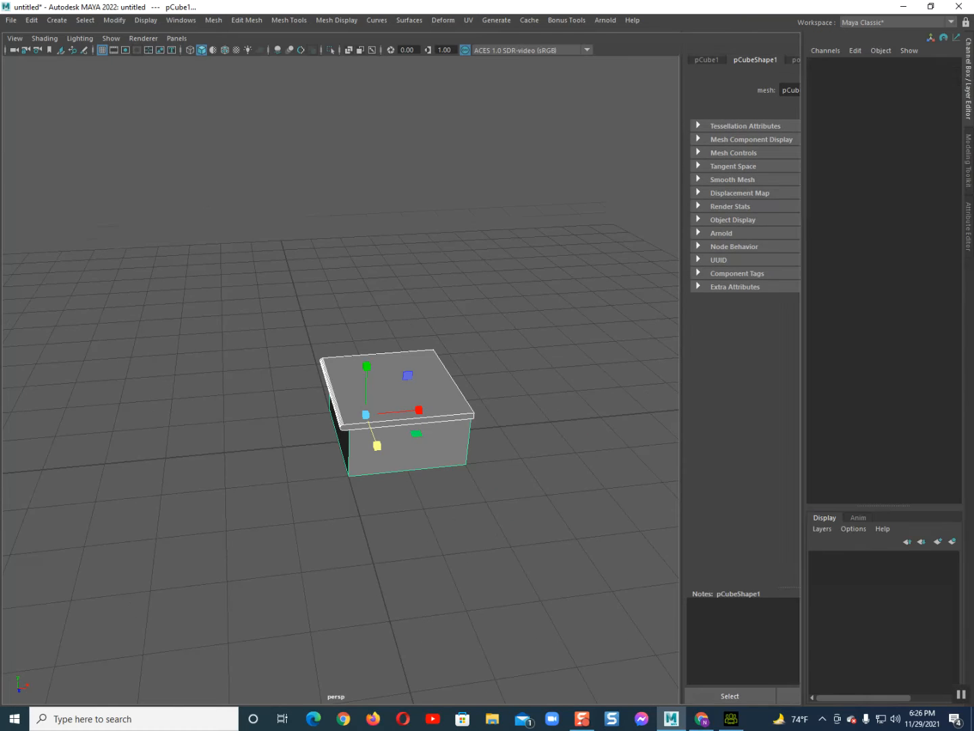
{"action": "left_click", "coordinate": [854, 59]}
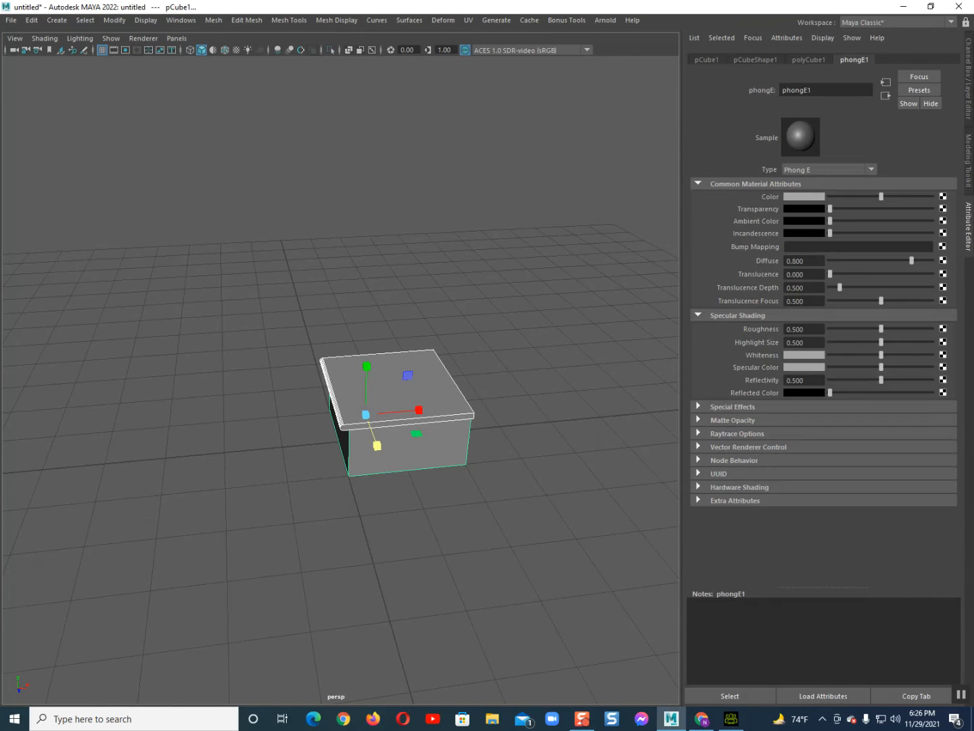
{"action": "left_click", "coordinate": [804, 196]}
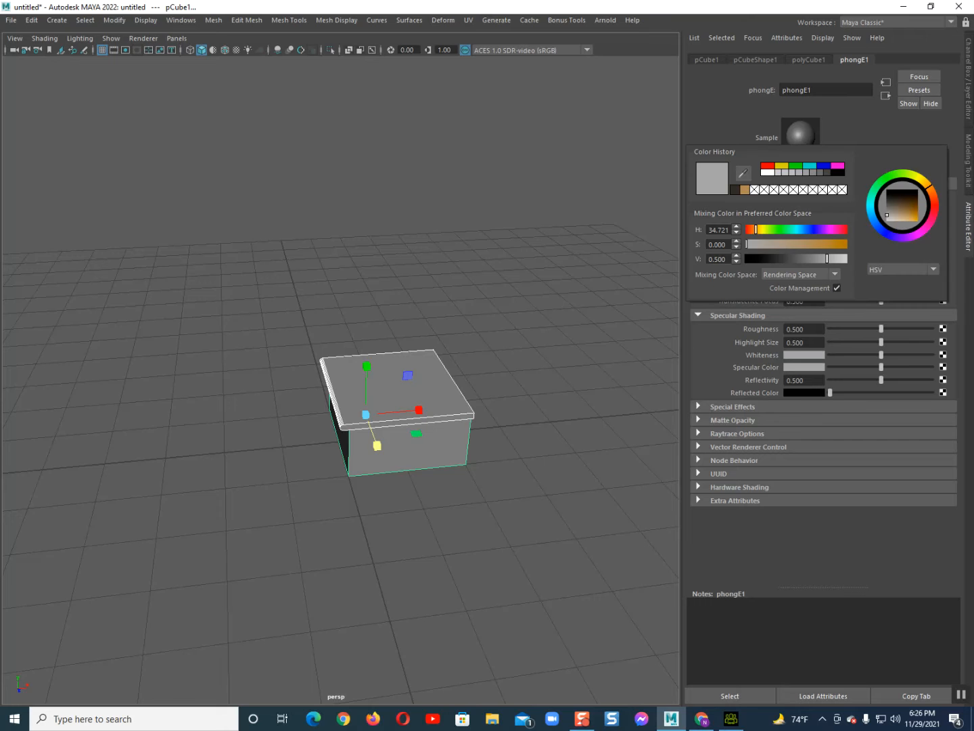
{"action": "left_click", "coordinate": [745, 190]}
{"action": "left_click", "coordinate": [559, 291]}
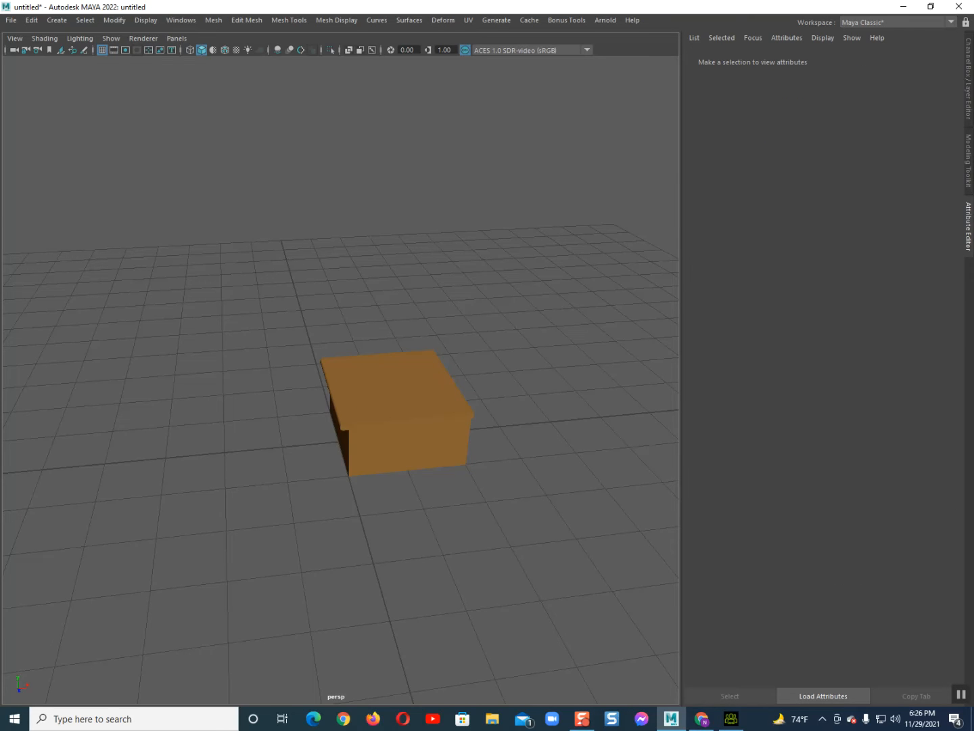
{"action": "left_click", "coordinate": [969, 227]}
Combine the box and the tread into a single stair-step mesh
{"action": "left_click_drag", "start_coordinate": [568, 380], "coordinate": [636, 342], "text": "alt"}
{"action": "scroll", "coordinate": [636, 342], "scroll_direction": "up", "scroll_amount": 3}
{"action": "scroll", "coordinate": [636, 341], "scroll_direction": "up", "scroll_amount": 2}
{"action": "middle_click_drag", "start_coordinate": [636, 342], "coordinate": [575, 319], "text": "alt"}
{"action": "left_click_drag", "start_coordinate": [576, 319], "coordinate": [546, 337], "text": "alt"}
{"action": "left_click", "coordinate": [548, 448]}
{"action": "left_click", "coordinate": [534, 368], "text": "shift"}
{"action": "left_click", "coordinate": [213, 20]}
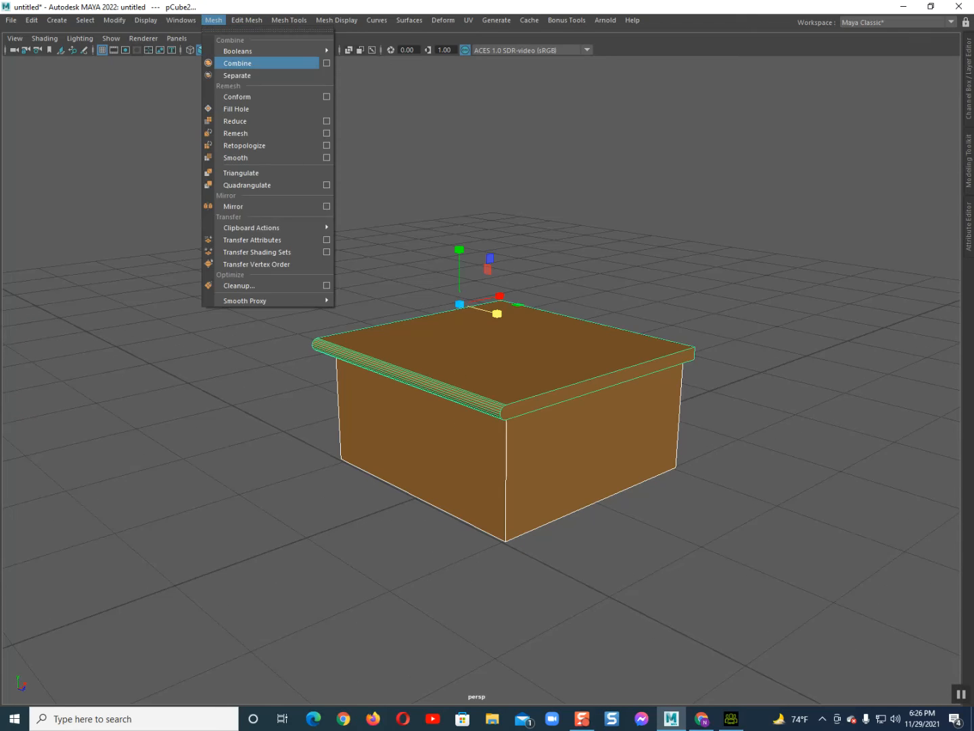
{"action": "left_click", "coordinate": [244, 63]}
Duplicate the stair step in the front view and place the copy diagonally up, its front against the first step's back edge
{"action": "left_click_drag", "start_coordinate": [548, 394], "coordinate": [496, 400], "text": "alt"}
{"action": "key", "text": "space"}
{"action": "scroll", "coordinate": [496, 400], "scroll_direction": "up", "scroll_amount": 5}
{"action": "middle_click_drag", "start_coordinate": [496, 400], "coordinate": [489, 427], "text": "alt"}
{"action": "scroll", "coordinate": [494, 433], "scroll_direction": "up", "scroll_amount": 1}
{"action": "key", "text": "space"}
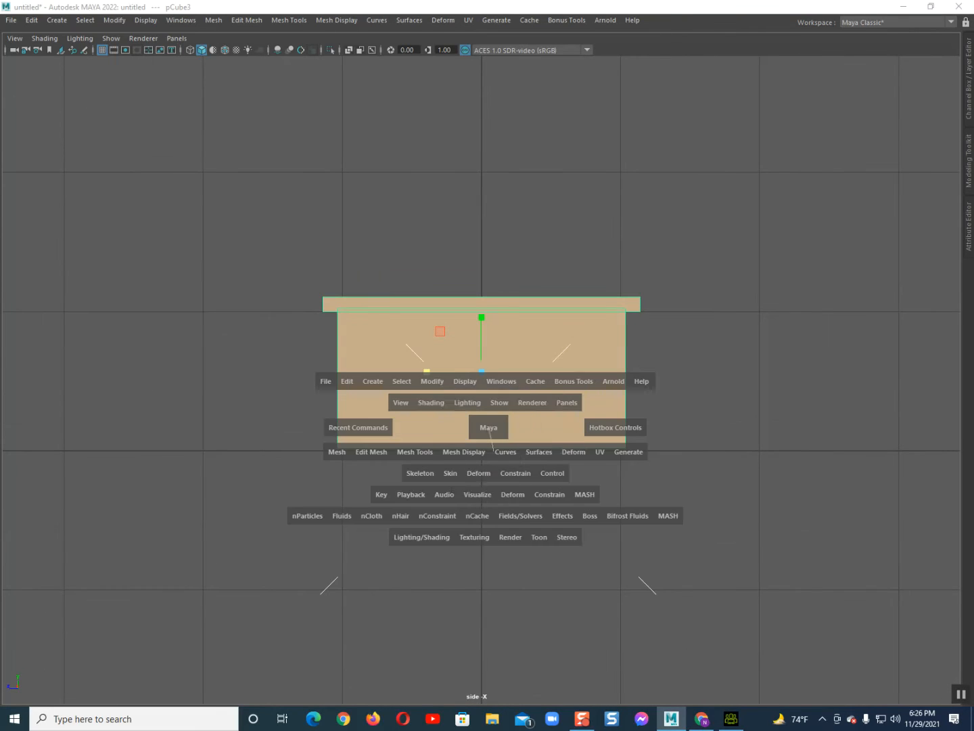
{"action": "left_click_drag", "start_coordinate": [488, 427], "coordinate": [488, 466]}
{"action": "scroll", "coordinate": [489, 447], "scroll_direction": "up", "scroll_amount": 1}
{"action": "middle_click_drag", "start_coordinate": [489, 447], "coordinate": [456, 434], "text": "alt"}
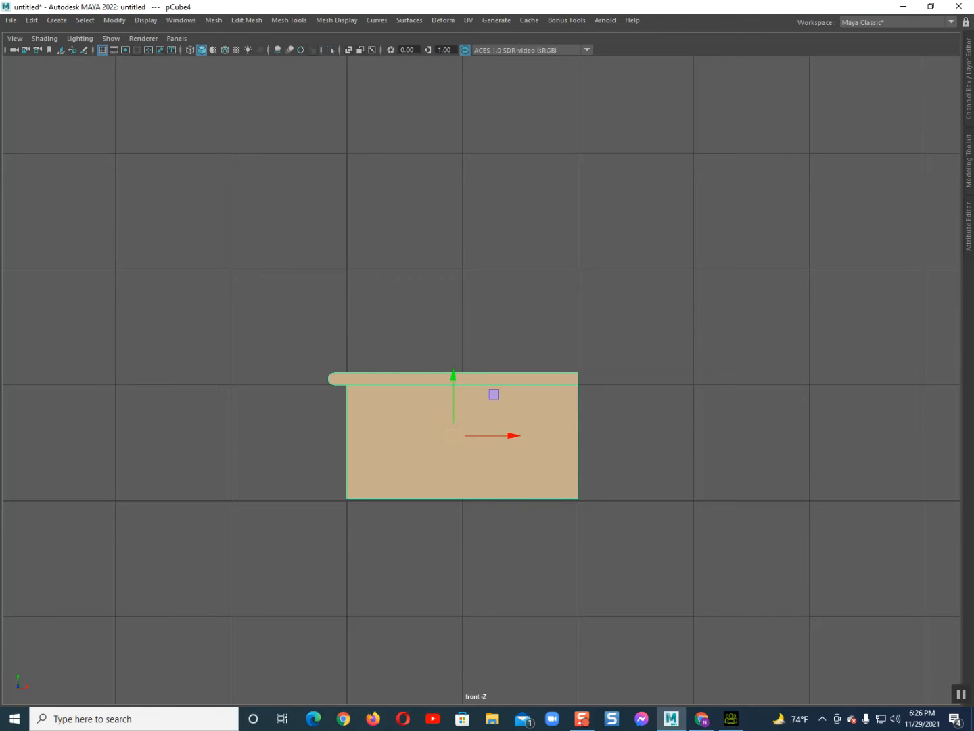
{"action": "left_click_drag", "start_coordinate": [454, 435], "coordinate": [678, 314]}
{"action": "key", "text": "4"}
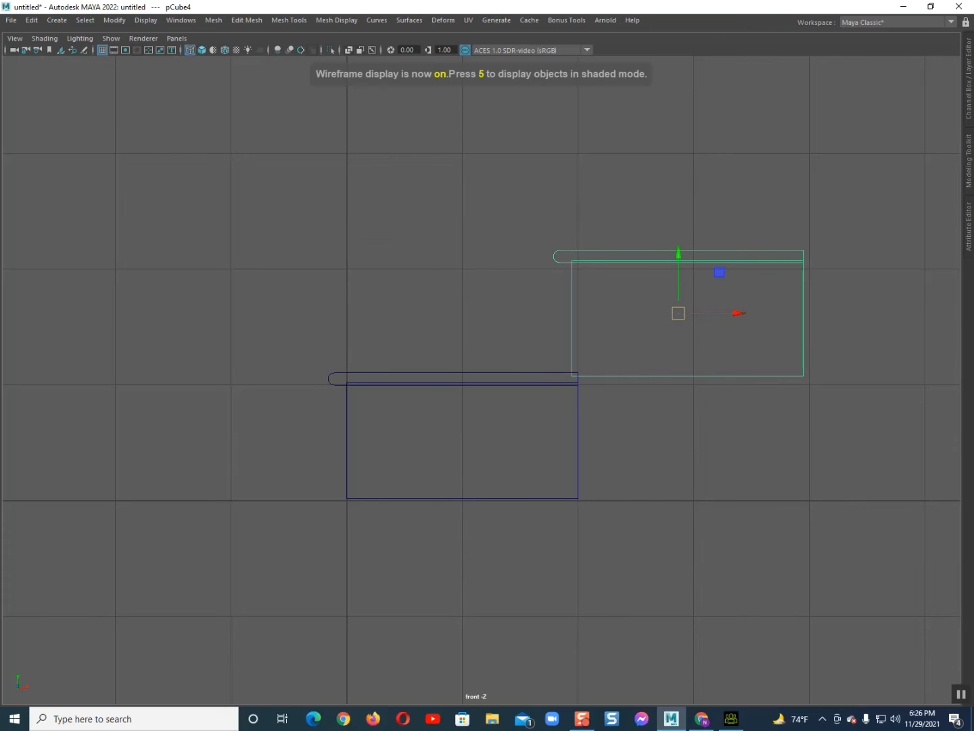
{"action": "scroll", "coordinate": [678, 314], "scroll_direction": "up", "scroll_amount": 7}
{"action": "middle_click_drag", "start_coordinate": [679, 314], "coordinate": [533, 312], "text": "alt"}
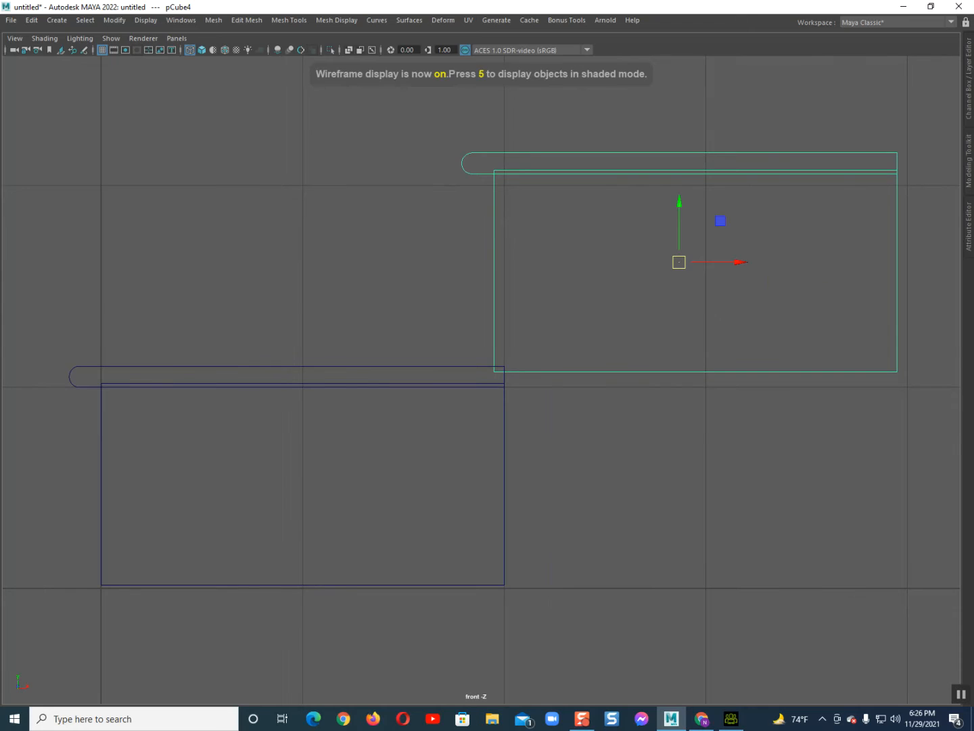
{"action": "left_click_drag", "start_coordinate": [679, 262], "coordinate": [686, 278]}
Duplicate the step with the same transform 14 more times to build a 16-step flight
{"action": "scroll", "coordinate": [416, 406], "scroll_direction": "down", "scroll_amount": 10}
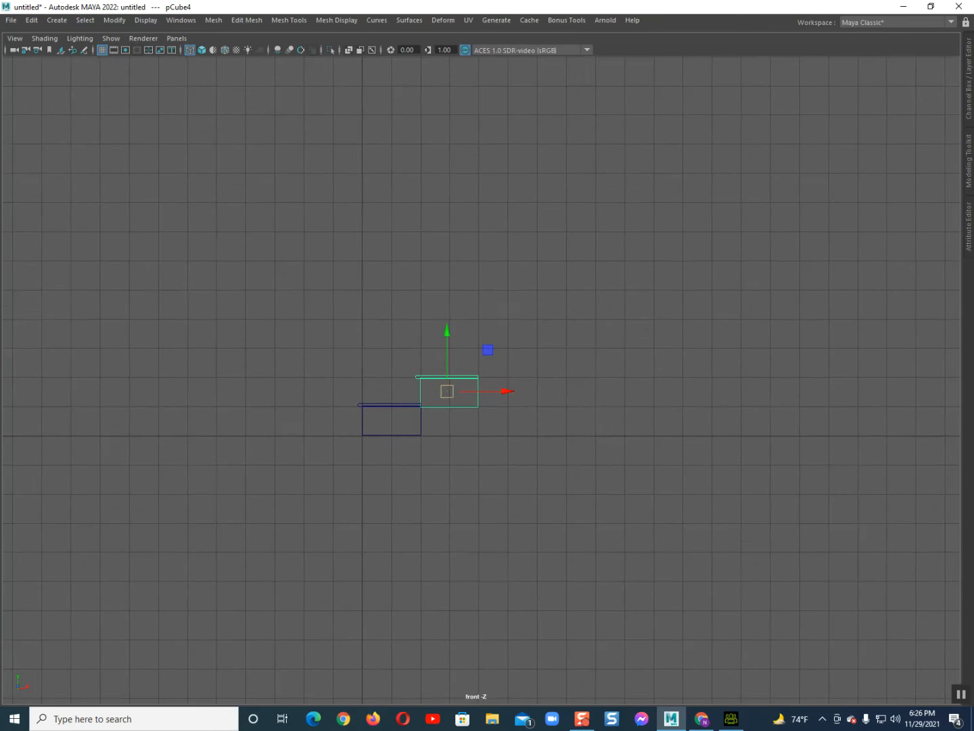
{"action": "key", "text": "shift+d"}
{"action": "key", "text": "shift+d"}
{"action": "key", "text": "shift+d"}
{"action": "key", "text": "shift+d"}
{"action": "key", "text": "shift+d"}
{"action": "scroll", "coordinate": [482, 379], "scroll_direction": "down", "scroll_amount": 3}
{"action": "key", "text": "shift+d"}
{"action": "scroll", "coordinate": [482, 381], "scroll_direction": "down", "scroll_amount": 4}
{"action": "key", "text": "shift+d"}
{"action": "key", "text": "shift+d"}
{"action": "key", "text": "shift+d"}
{"action": "key", "text": "shift+d"}
{"action": "key", "text": "shift+d"}
{"action": "key", "text": "shift+d"}
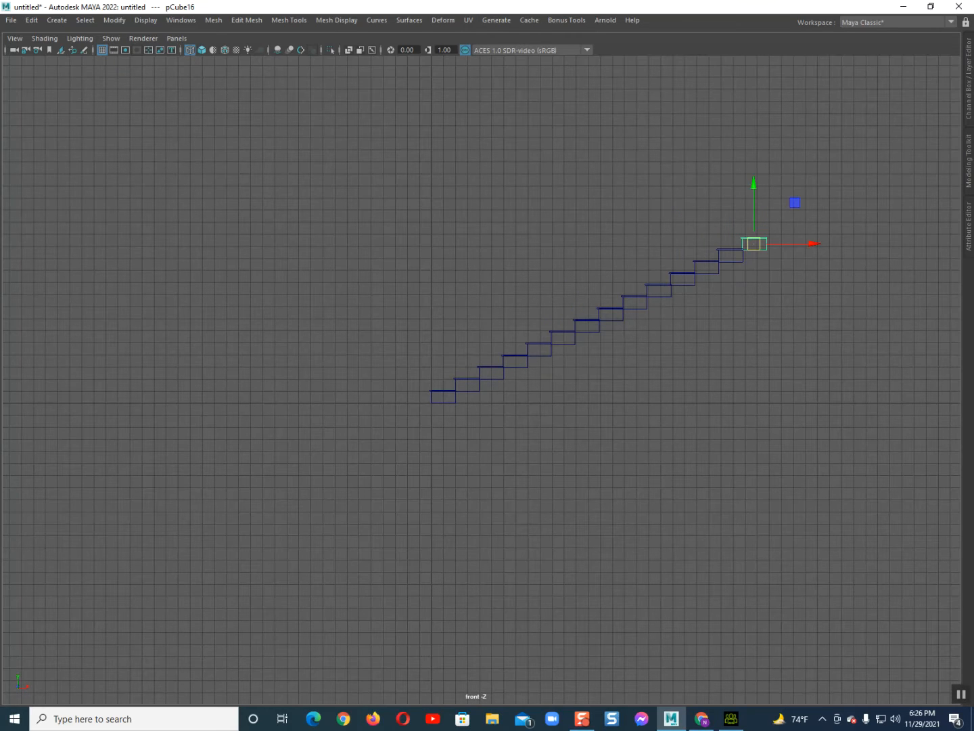
{"action": "key", "text": "shift+d"}
{"action": "key", "text": "shift+d"}
Select all the stair steps and combine them into one mesh
{"action": "scroll", "coordinate": [482, 380], "scroll_direction": "up", "scroll_amount": 3}
{"action": "middle_click_drag", "start_coordinate": [482, 379], "coordinate": [302, 453], "text": "alt"}
{"action": "scroll", "coordinate": [301, 454], "scroll_direction": "up", "scroll_amount": 1}
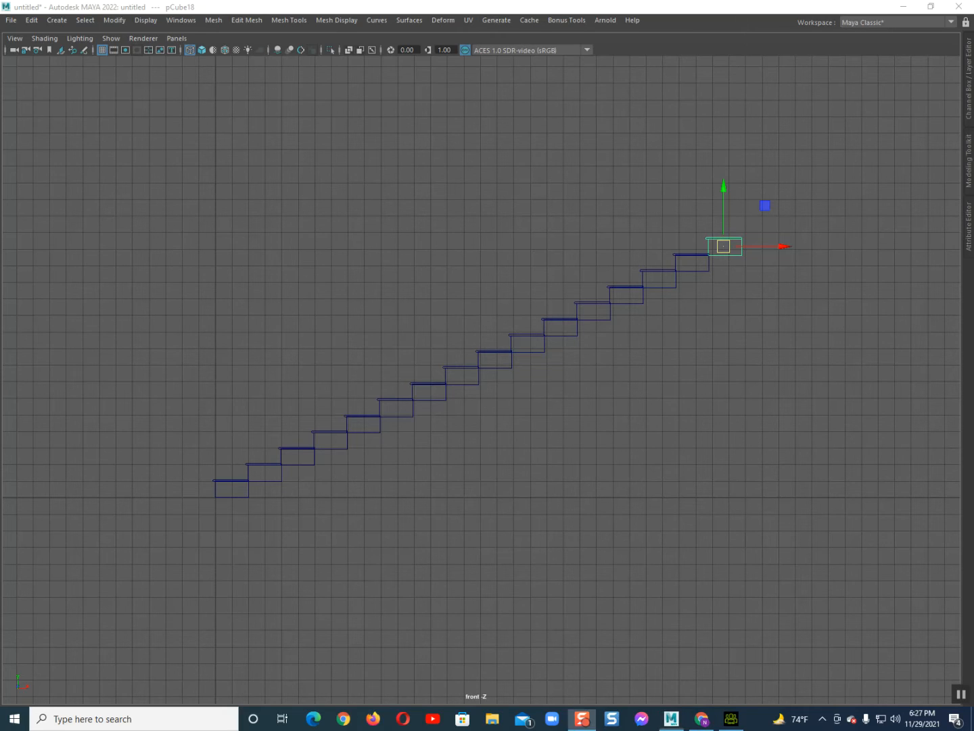
{"action": "middle_click_drag", "start_coordinate": [487, 420], "coordinate": [504, 403], "text": "alt"}
{"action": "left_click", "coordinate": [505, 420]}
{"action": "scroll", "coordinate": [481, 380], "scroll_direction": "up", "scroll_amount": 2}
{"action": "scroll", "coordinate": [465, 385], "scroll_direction": "down", "scroll_amount": 3}
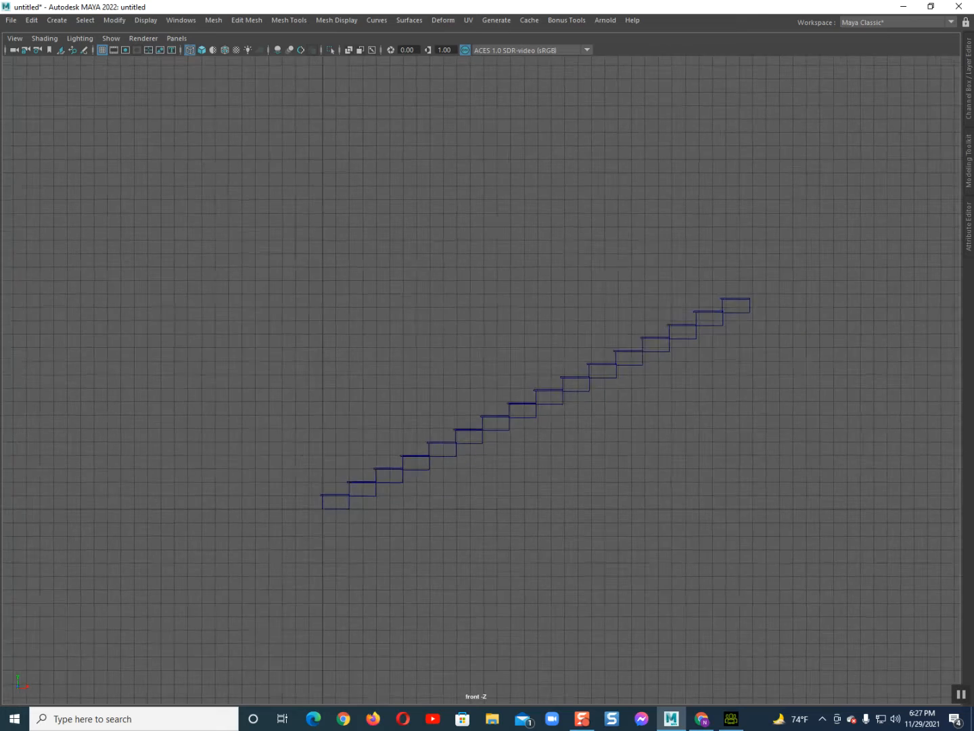
{"action": "left_click_drag", "start_coordinate": [185, 207], "coordinate": [741, 518]}
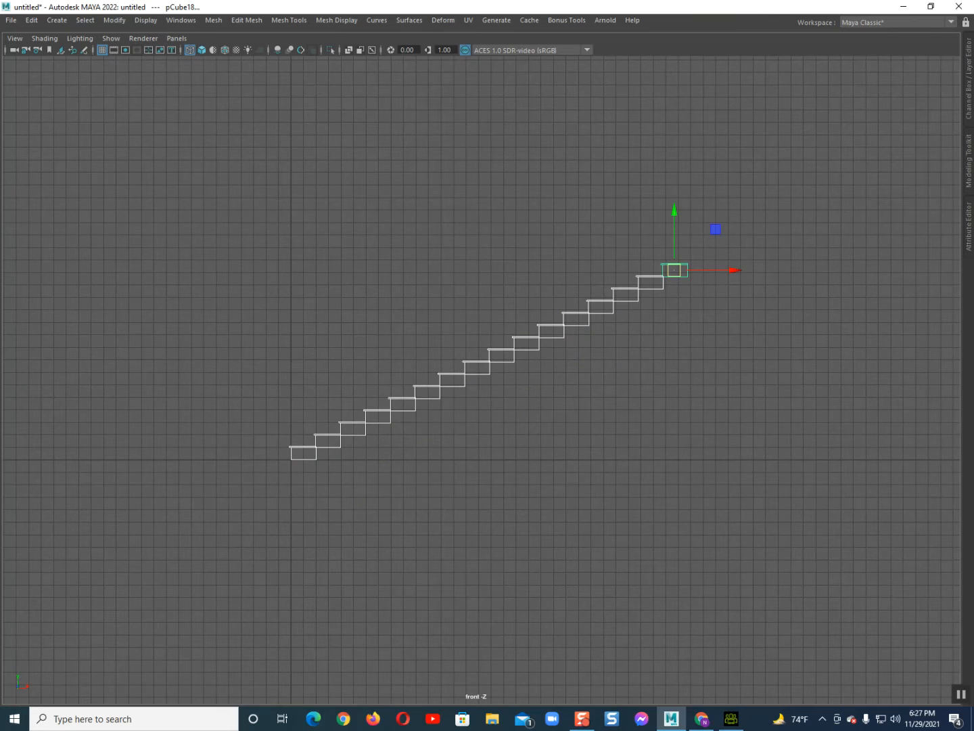
{"action": "left_click", "coordinate": [214, 20]}
{"action": "left_click", "coordinate": [238, 64]}
Display the combined staircase shaded in the perspective view
{"action": "scroll", "coordinate": [514, 334], "scroll_direction": "up", "scroll_amount": 2}
{"action": "key", "text": "space"}
{"action": "key", "text": "space"}
{"action": "scroll", "coordinate": [482, 379], "scroll_direction": "down", "scroll_amount": 5}
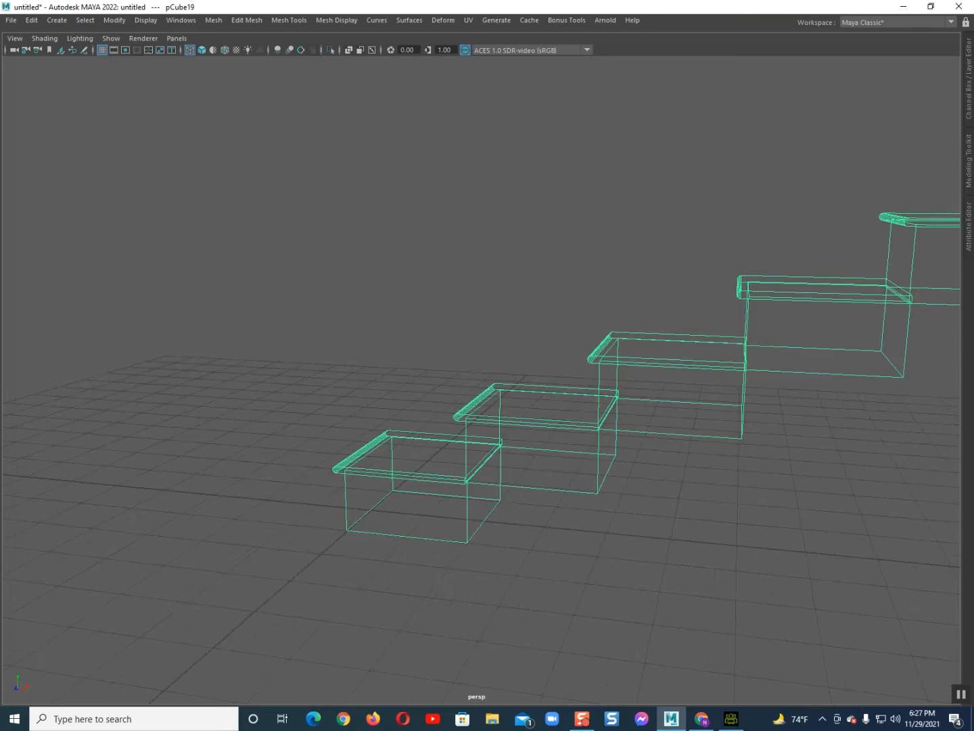
{"action": "left_click_drag", "start_coordinate": [482, 379], "coordinate": [582, 355], "text": "alt"}
{"action": "key", "text": "5"}
{"action": "scroll", "coordinate": [581, 271], "scroll_direction": "down", "scroll_amount": 6}
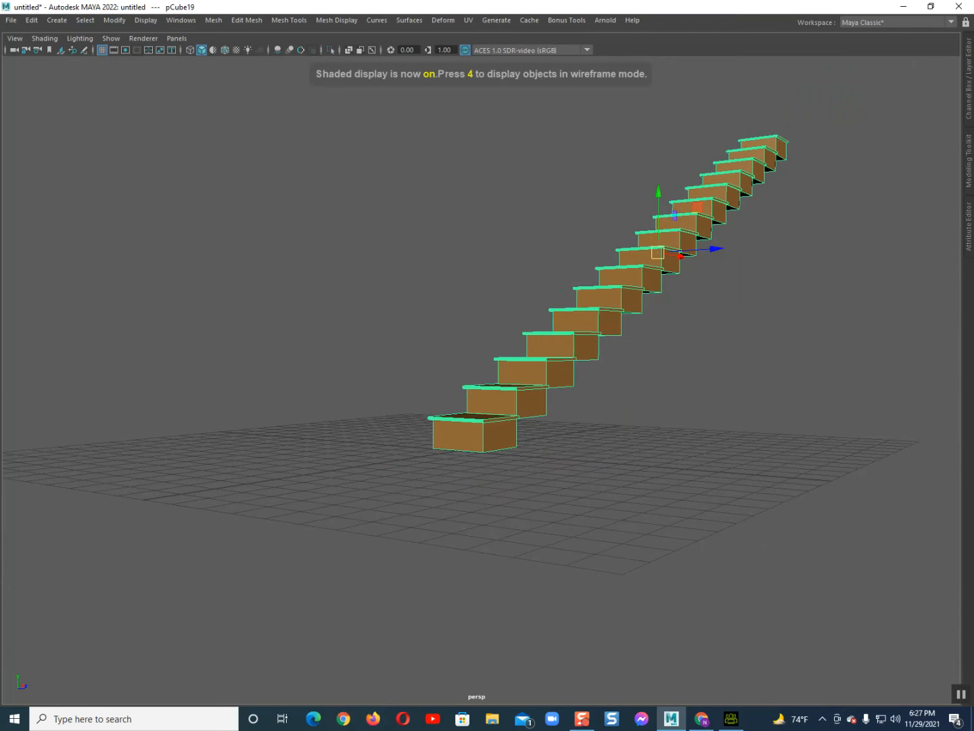
Try scaling the whole staircase wider across its width, and undo the last change
{"action": "left_click_drag", "start_coordinate": [562, 257], "coordinate": [643, 288], "text": "alt"}
{"action": "middle_click_drag", "start_coordinate": [581, 271], "coordinate": [595, 367], "text": "alt"}
{"action": "left_click_drag", "start_coordinate": [564, 320], "coordinate": [586, 319]}
{"action": "left_click", "coordinate": [619, 318]}
{"action": "key", "text": "ctrl+z"}
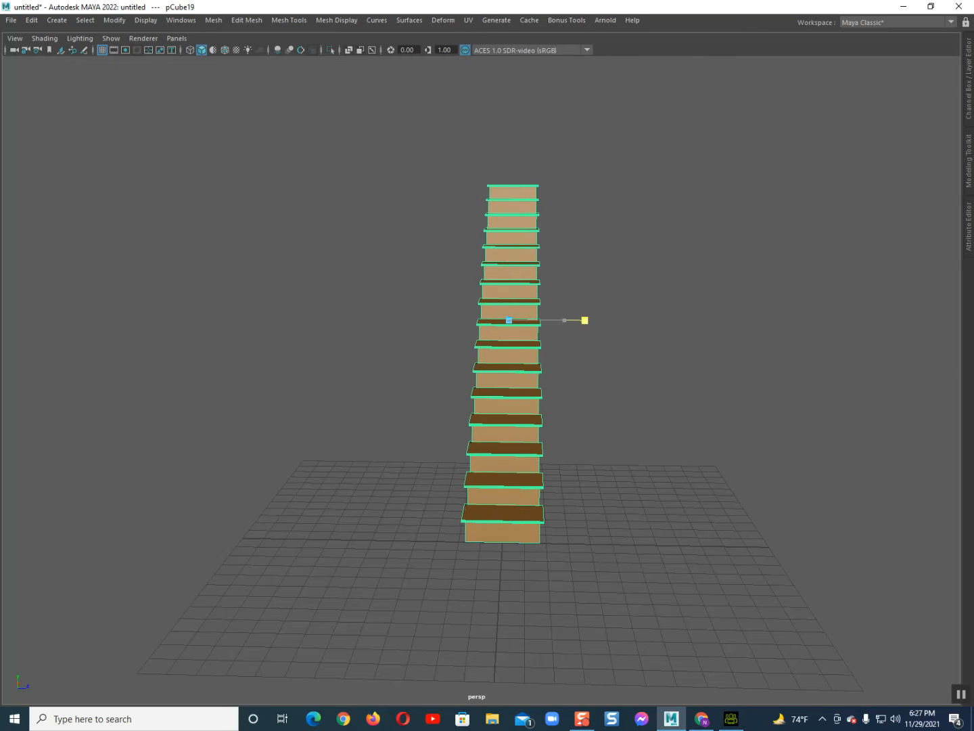
Create a polygon cylinder near the first step and narrow it horizontally into a thin railing post
{"action": "left_click", "coordinate": [626, 319]}
{"action": "left_click_drag", "start_coordinate": [789, 414], "coordinate": [761, 409], "text": "alt"}
{"action": "right_click_drag", "start_coordinate": [615, 466], "coordinate": [564, 465], "text": "shift"}
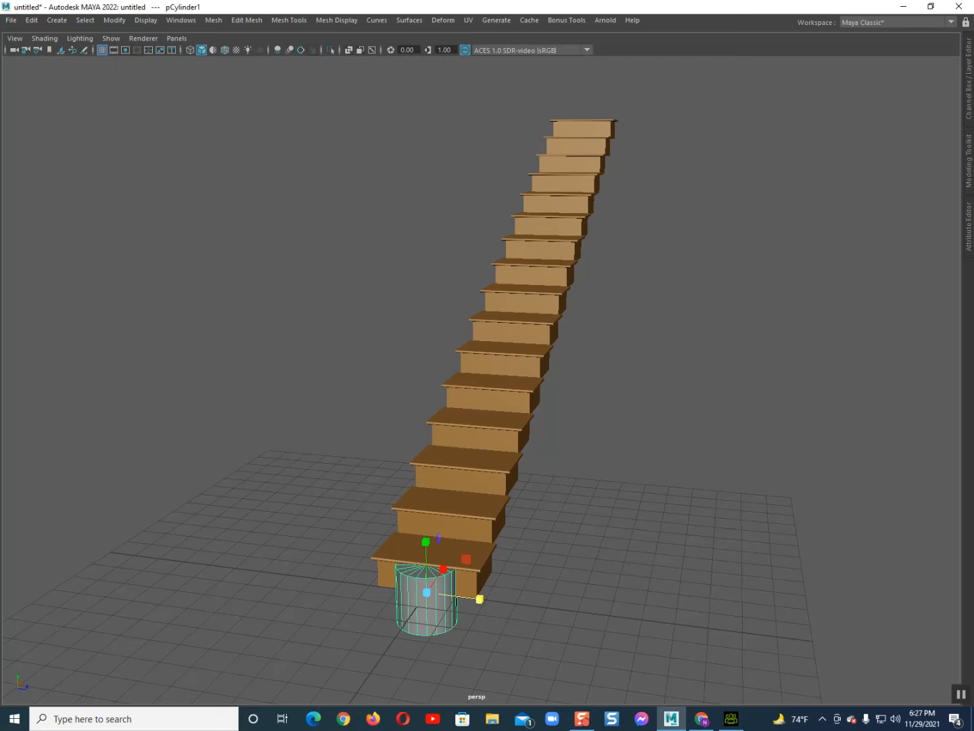
{"action": "left_click_drag", "start_coordinate": [565, 467], "coordinate": [391, 536], "text": "alt"}
{"action": "left_click_drag", "start_coordinate": [369, 590], "coordinate": [394, 590], "text": "alt"}
In the wireframe front view, scale the cylinder down slightly and move it to stand on the first tread
{"action": "key", "text": "space"}
{"action": "scroll", "coordinate": [395, 589], "scroll_direction": "up", "scroll_amount": 3}
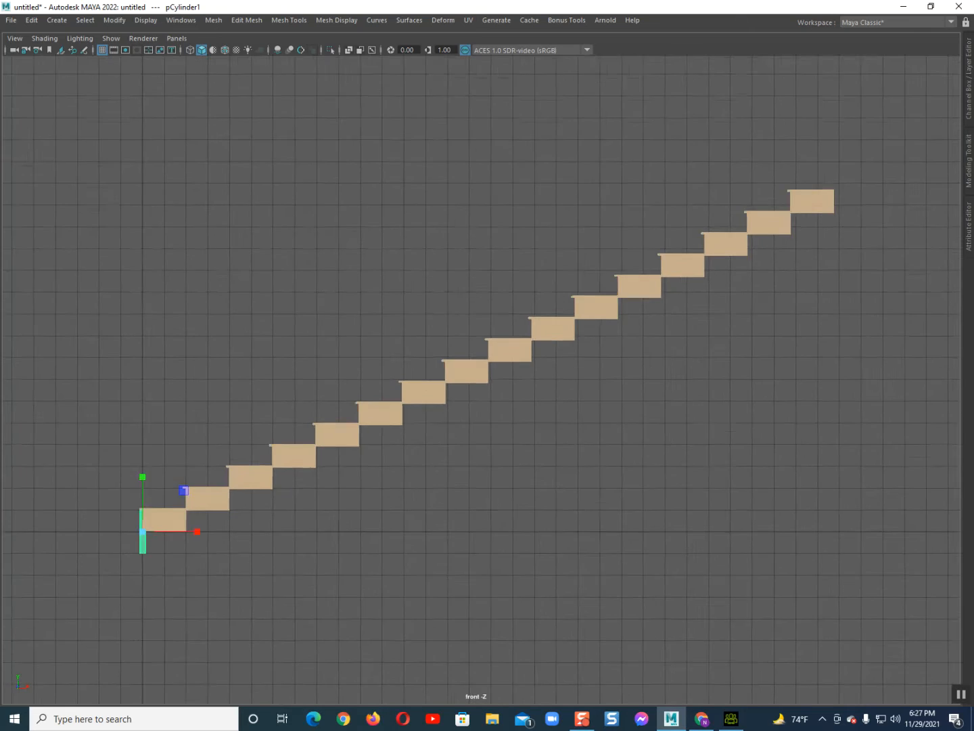
{"action": "middle_click_drag", "start_coordinate": [394, 589], "coordinate": [662, 554], "text": "alt"}
{"action": "key", "text": "f"}
{"action": "scroll", "coordinate": [481, 380], "scroll_direction": "down", "scroll_amount": 7}
{"action": "scroll", "coordinate": [481, 381], "scroll_direction": "up", "scroll_amount": 2}
{"action": "middle_click_drag", "start_coordinate": [482, 381], "coordinate": [396, 441], "text": "alt"}
{"action": "key", "text": "4"}
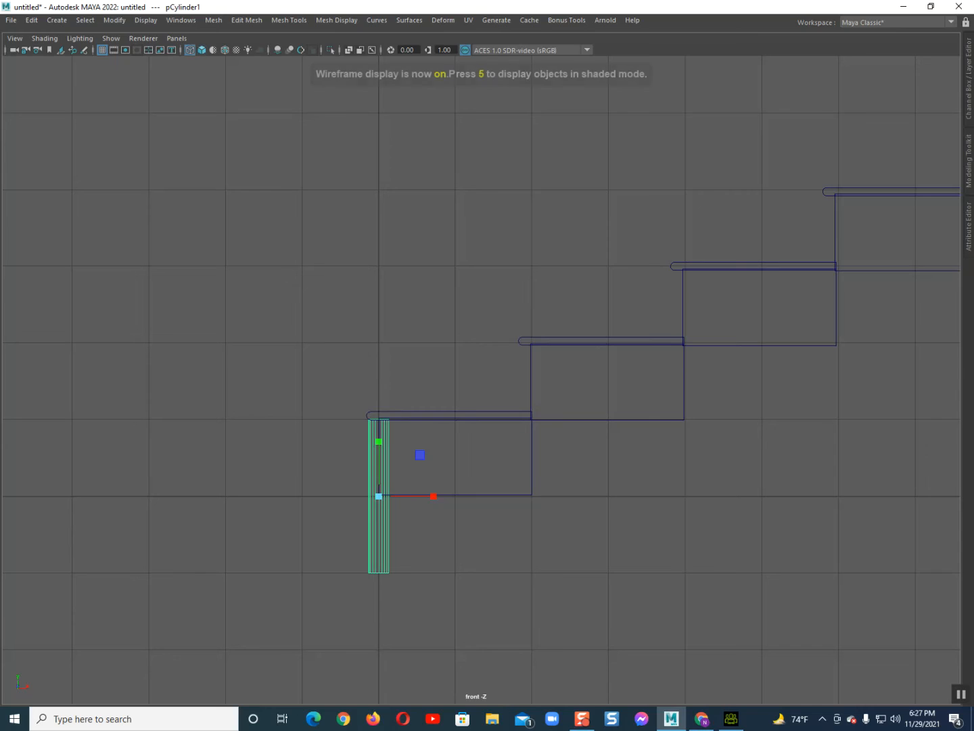
{"action": "key", "text": "r"}
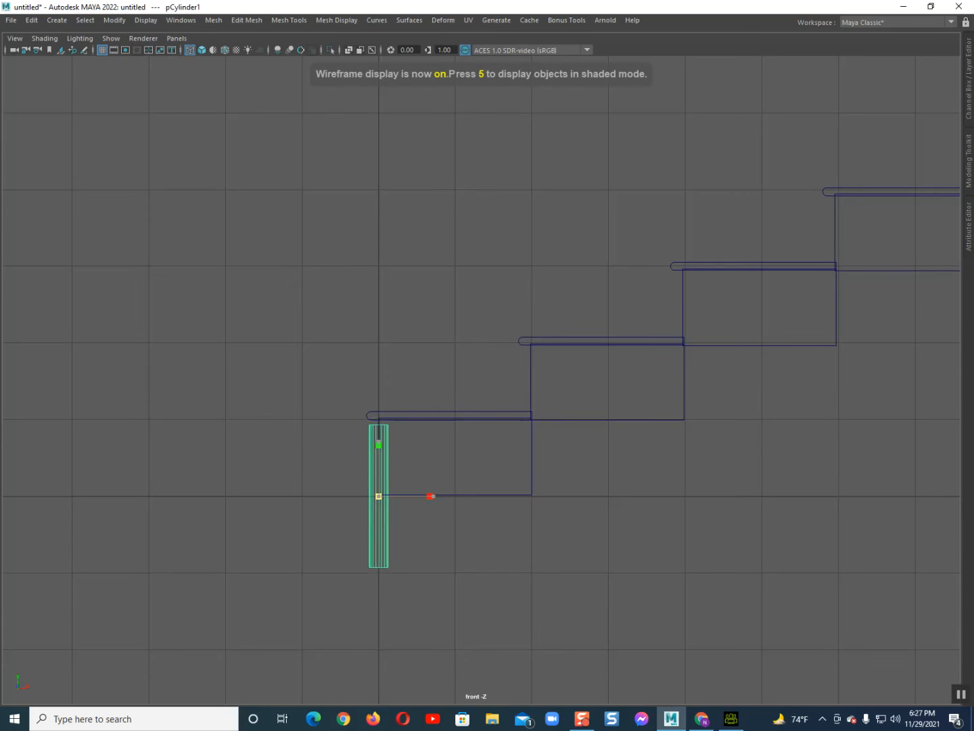
{"action": "key", "text": "w"}
{"action": "left_click_drag", "start_coordinate": [380, 497], "coordinate": [480, 340]}
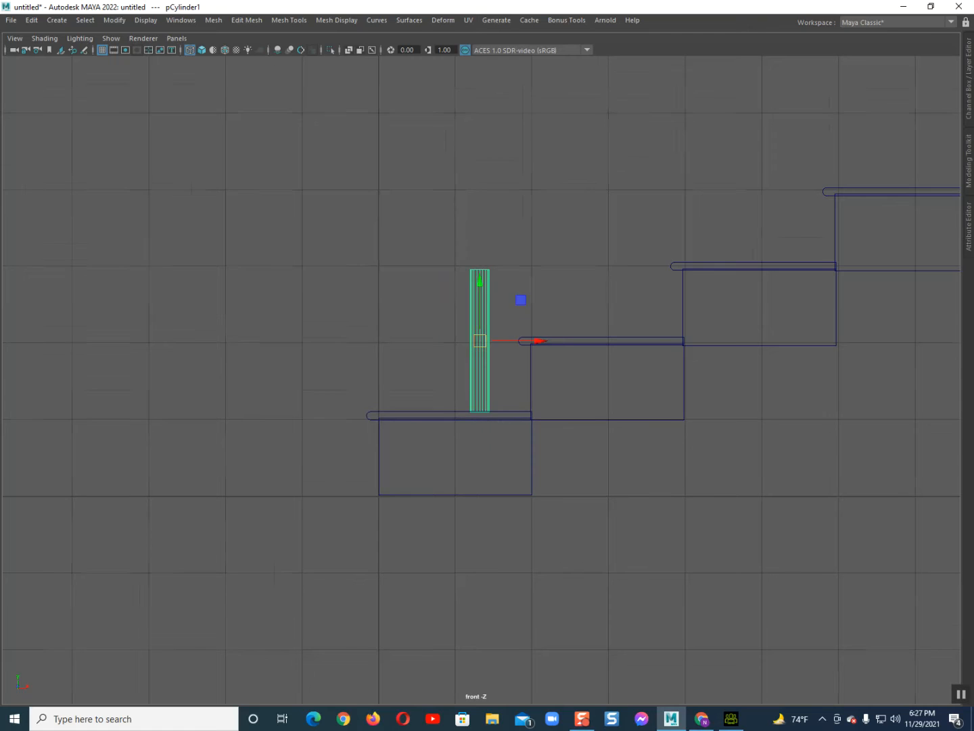
Make the post thinner and taller, undoing unwanted scales, and shift it slightly toward the front of the first tread
{"action": "scroll", "coordinate": [479, 340], "scroll_direction": "up", "scroll_amount": 2}
{"action": "middle_click_drag", "start_coordinate": [480, 340], "coordinate": [456, 447], "text": "alt"}
{"action": "key", "text": "r"}
{"action": "left_click_drag", "start_coordinate": [454, 448], "coordinate": [435, 445]}
{"action": "mouse_move", "coordinate": [434, 444]}
{"action": "left_mouse_down"}
{"action": "mouse_move", "coordinate": [411, 445]}
{"action": "mouse_move", "coordinate": [425, 447]}
{"action": "left_mouse_up"}
{"action": "key", "text": "ctrl+z"}
{"action": "left_click", "coordinate": [450, 387]}
{"action": "key", "text": "ctrl+z"}
{"action": "left_click_drag", "start_coordinate": [455, 393], "coordinate": [454, 162]}
{"action": "left_click_drag", "start_coordinate": [453, 394], "coordinate": [454, 356]}
{"action": "key", "text": "w"}
{"action": "left_click_drag", "start_coordinate": [512, 416], "coordinate": [503, 416]}
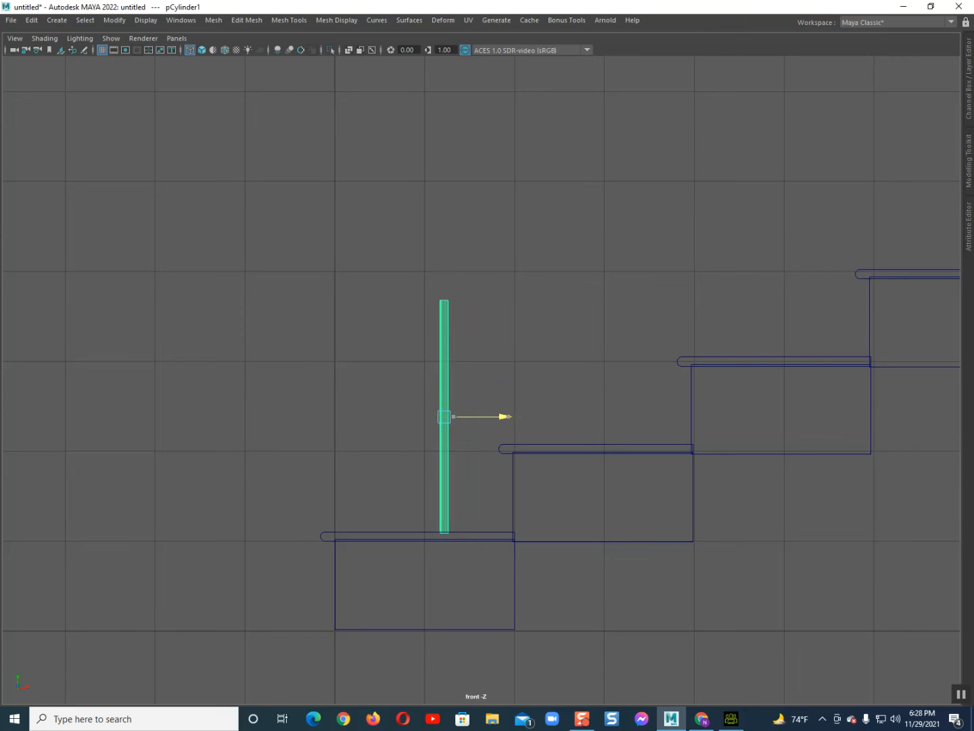
Lower the post's top vertices to shorten it, and return to object mode
{"action": "key", "text": "F9"}
{"action": "left_click_drag", "start_coordinate": [511, 326], "coordinate": [411, 369]}
{"action": "left_click", "coordinate": [493, 296]}
{"action": "left_click_drag", "start_coordinate": [444, 288], "coordinate": [444, 327]}
{"action": "key", "text": "F8"}
{"action": "left_click", "coordinate": [407, 344]}
Create a polygon sphere and scale it down uniformly to a small ball for capping the post
{"action": "right_click_drag", "start_coordinate": [405, 345], "coordinate": [443, 343], "text": "shift"}
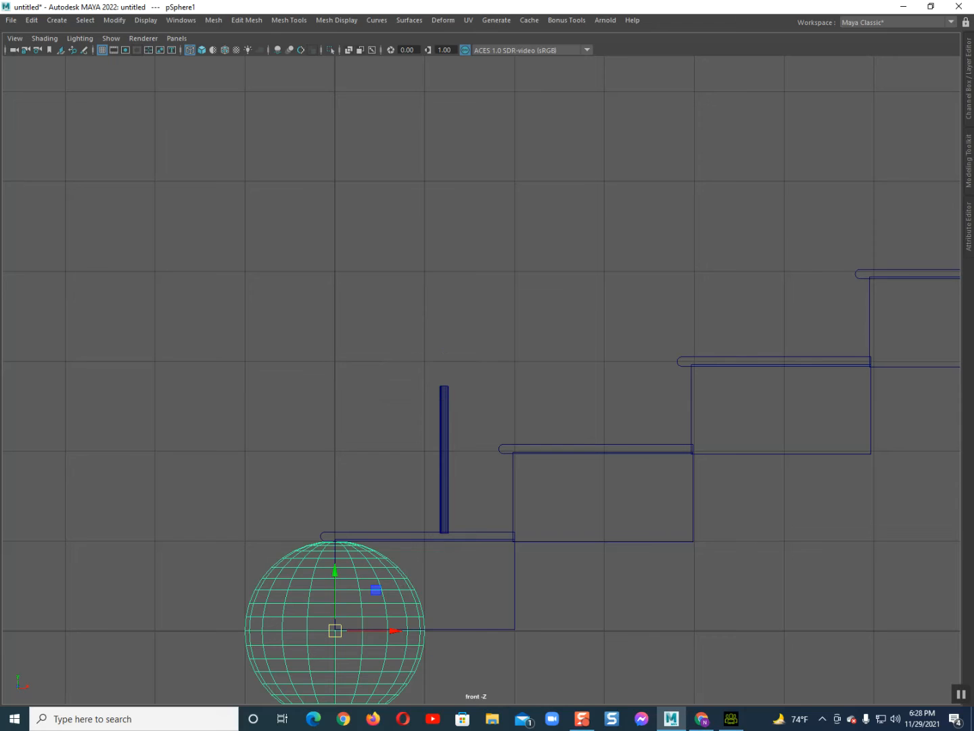
{"action": "key", "text": "e"}
{"action": "key", "text": "r"}
{"action": "left_click_drag", "start_coordinate": [335, 630], "coordinate": [291, 630]}
{"action": "left_click_drag", "start_coordinate": [186, 603], "coordinate": [173, 603]}
{"action": "left_click", "coordinate": [335, 631]}
{"action": "left_click_drag", "start_coordinate": [335, 630], "coordinate": [290, 631]}
{"action": "left_click", "coordinate": [252, 619]}
{"action": "left_click", "coordinate": [336, 582]}
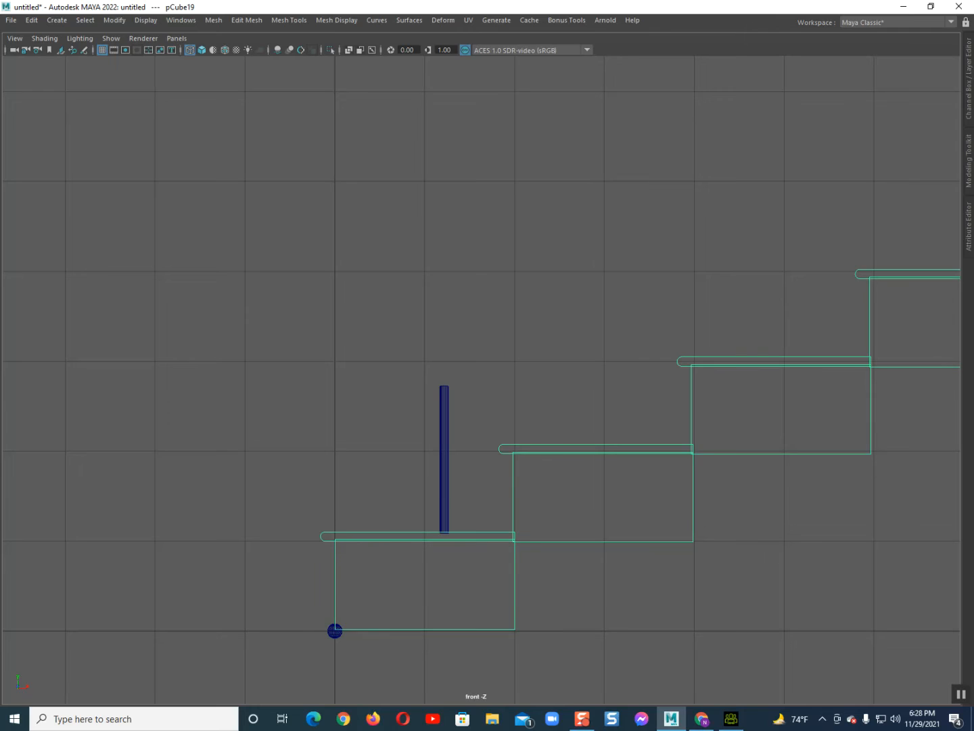
Select the small sphere and move it onto the top end of the post, centred on its axis
{"action": "left_click", "coordinate": [334, 634]}
{"action": "left_click_drag", "start_coordinate": [335, 630], "coordinate": [466, 372]}
{"action": "key", "text": "f"}
{"action": "key", "text": "r"}
{"action": "key", "text": "w"}
{"action": "mouse_move", "coordinate": [485, 313]}
{"action": "left_mouse_down"}
{"action": "mouse_move", "coordinate": [486, 284]}
{"action": "mouse_move", "coordinate": [486, 313]}
{"action": "left_mouse_up"}
{"action": "key", "text": "space"}
{"action": "left_click_drag", "start_coordinate": [494, 375], "coordinate": [493, 335]}
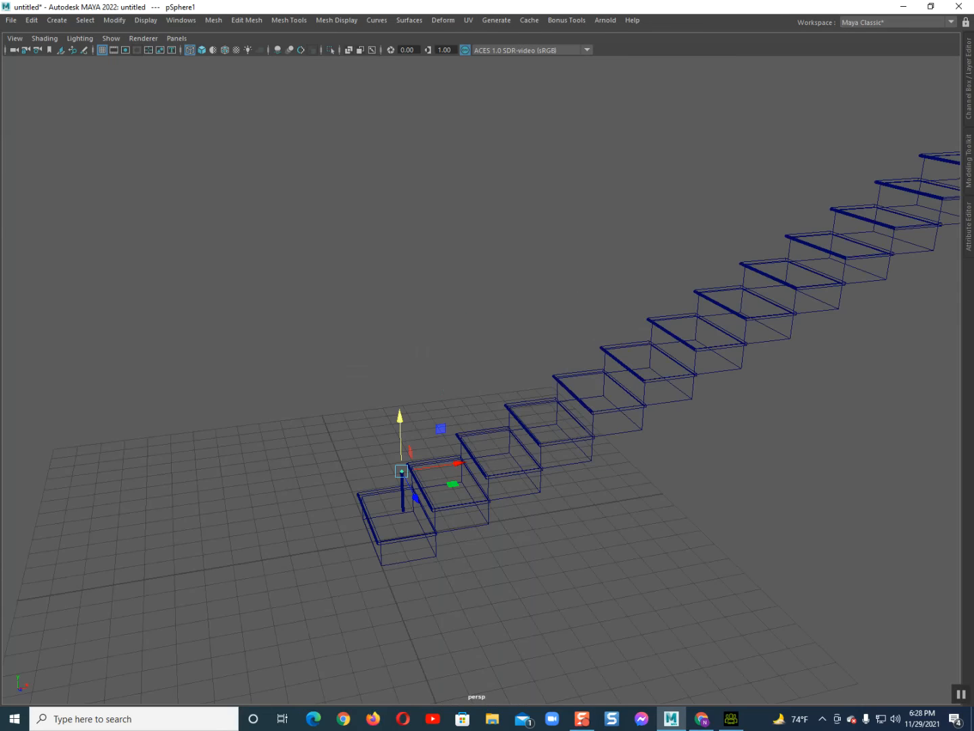
Show the perspective view shaded and combine the sphere and the cylinder post into one mesh
{"action": "left_click_drag", "start_coordinate": [492, 379], "coordinate": [488, 297], "text": "alt"}
{"action": "scroll", "coordinate": [489, 297], "scroll_direction": "up", "scroll_amount": 4}
{"action": "mouse_move", "coordinate": [488, 297]}
{"action": "middle_mouse_down", "text": "alt"}
{"action": "mouse_move", "coordinate": [567, 210]}
{"action": "mouse_move", "coordinate": [608, 102]}
{"action": "middle_mouse_up", "text": "alt"}
{"action": "scroll", "coordinate": [567, 211], "scroll_direction": "up", "scroll_amount": 4}
{"action": "key", "text": "5"}
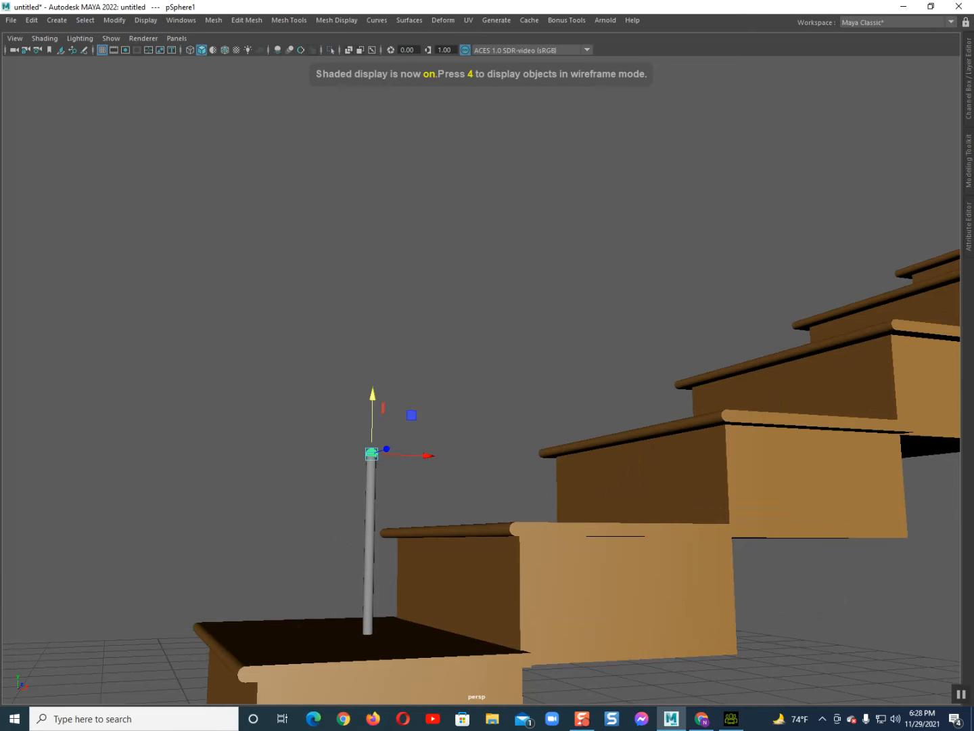
{"action": "left_click", "coordinate": [370, 541], "text": "shift"}
{"action": "left_click", "coordinate": [213, 20]}
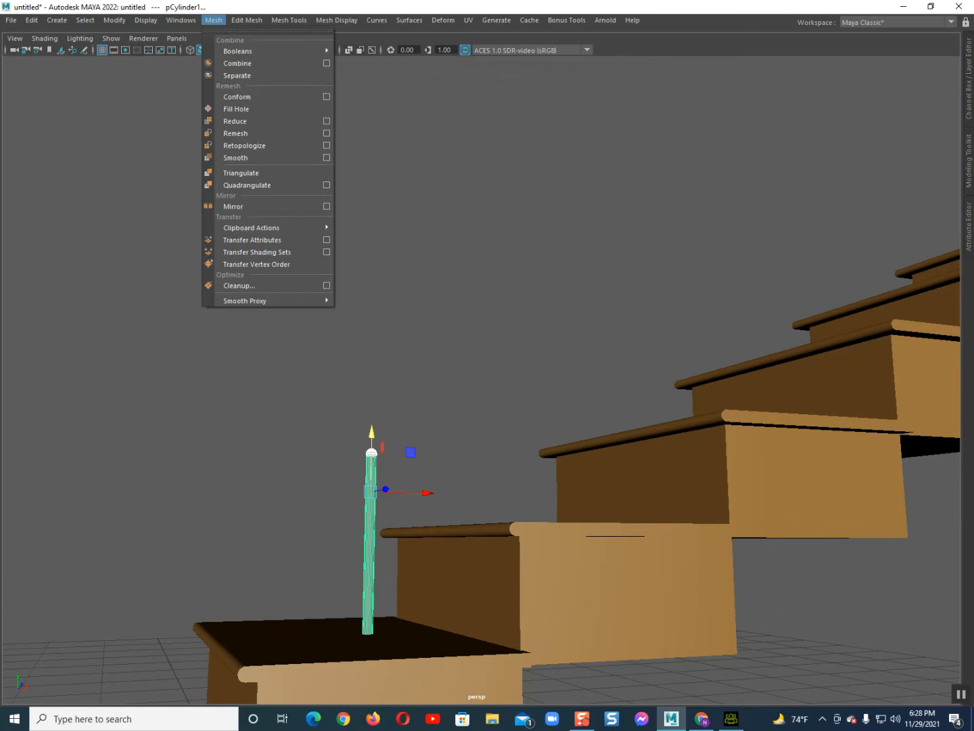
{"action": "left_click", "coordinate": [227, 61]}
Assign a new Phong E material to the post and give it a dark grey colour
{"action": "left_click", "coordinate": [297, 284]}
{"action": "right_click_drag", "start_coordinate": [371, 534], "coordinate": [467, 667]}
{"action": "left_click", "coordinate": [804, 197]}
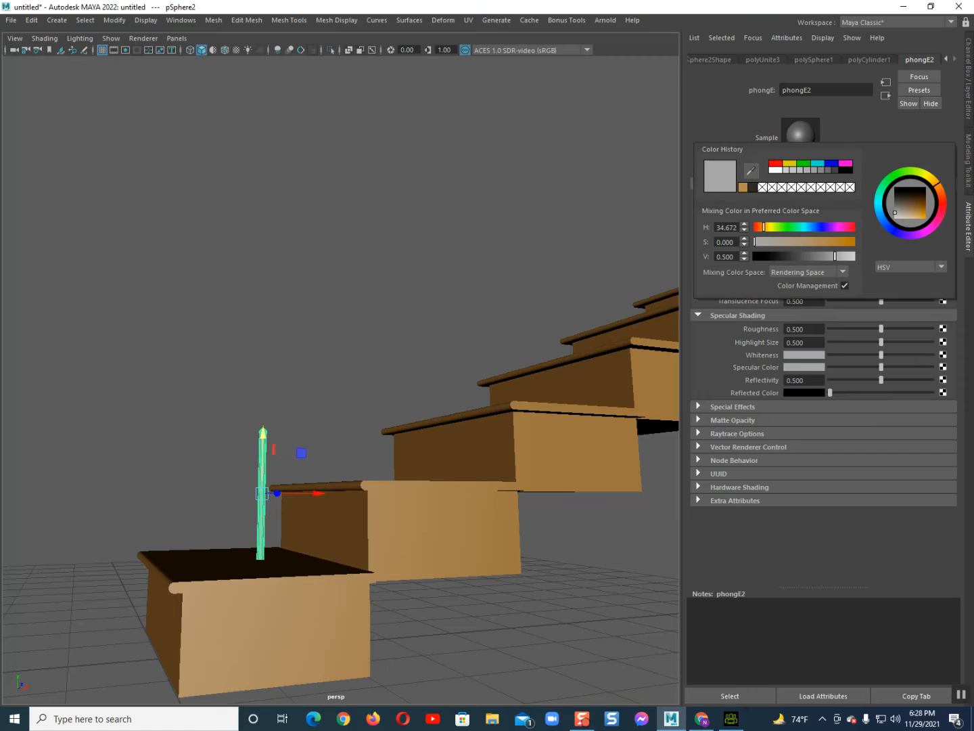
{"action": "left_click", "coordinate": [501, 237]}
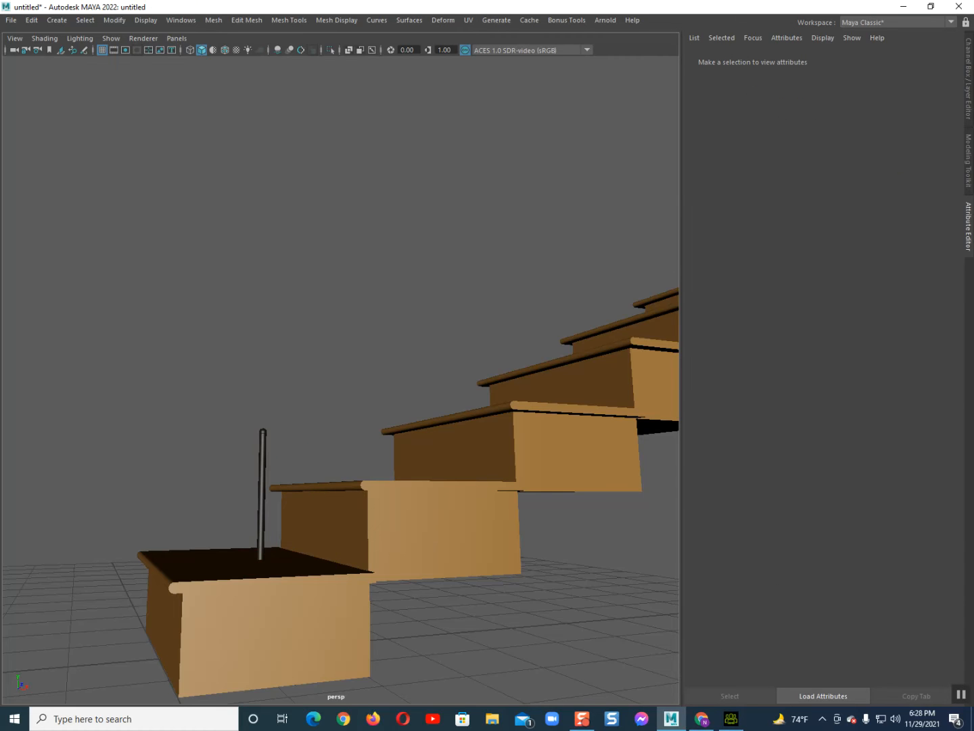
{"action": "scroll", "coordinate": [341, 379], "scroll_direction": "down", "scroll_amount": 4}
{"action": "left_click_drag", "start_coordinate": [341, 380], "coordinate": [372, 393], "text": "alt"}
{"action": "key", "text": "ctrl+a"}
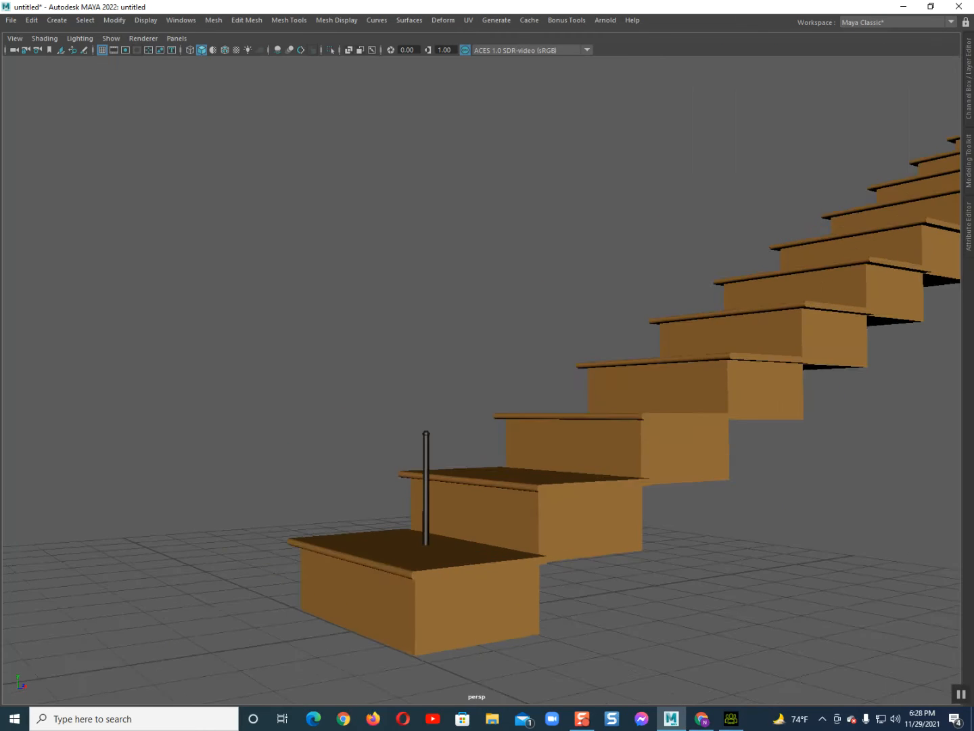
Select the post's top vertices and raise them to lengthen the post, returning to object mode
{"action": "left_click", "coordinate": [441, 502]}
{"action": "left_click_drag", "start_coordinate": [414, 454], "coordinate": [459, 501], "text": "alt"}
{"action": "scroll", "coordinate": [427, 541], "scroll_direction": "down", "scroll_amount": 3}
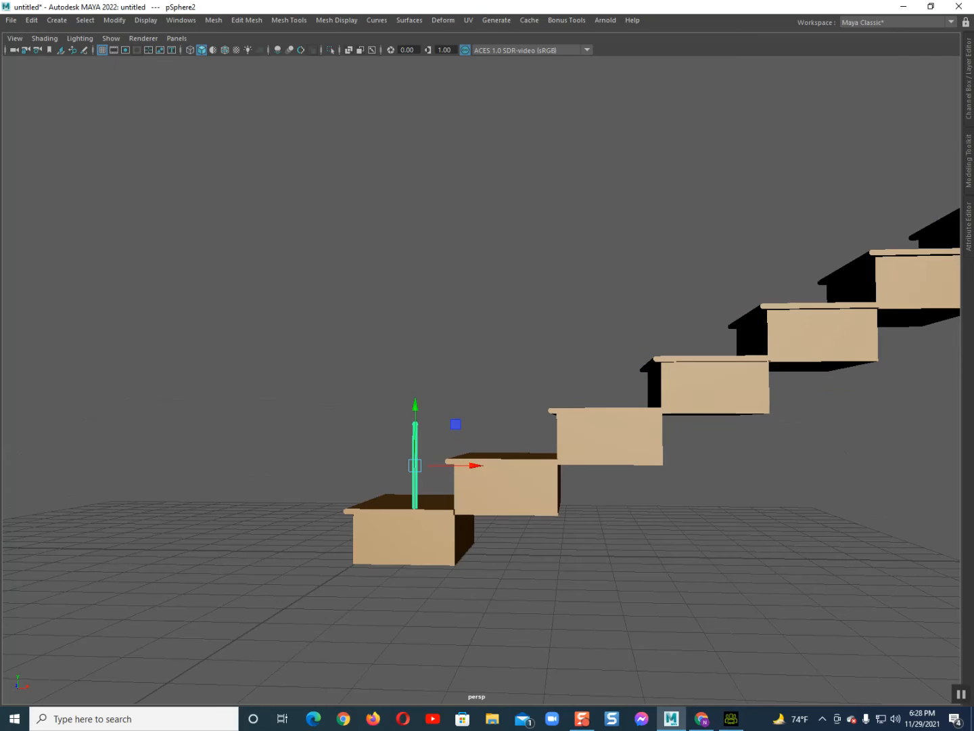
{"action": "right_click_drag", "start_coordinate": [415, 430], "coordinate": [369, 409]}
{"action": "left_click_drag", "start_coordinate": [356, 392], "coordinate": [460, 437]}
{"action": "left_click_drag", "start_coordinate": [415, 367], "coordinate": [416, 299]}
{"action": "right_click_drag", "start_coordinate": [414, 366], "coordinate": [433, 344]}
Scale the post slightly thicker and stretch it taller
{"action": "left_click_drag", "start_coordinate": [433, 351], "coordinate": [490, 450], "text": "alt"}
{"action": "key", "text": "r"}
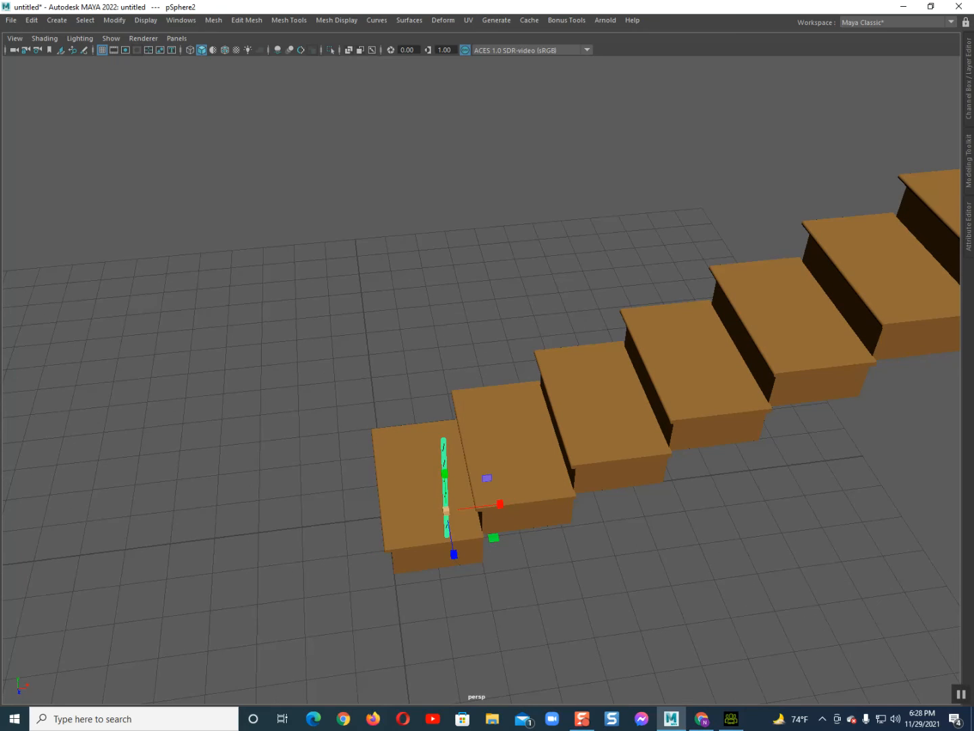
{"action": "mouse_move", "coordinate": [494, 539]}
{"action": "left_mouse_down"}
{"action": "mouse_move", "coordinate": [561, 576]}
{"action": "mouse_move", "coordinate": [498, 541]}
{"action": "left_mouse_up"}
{"action": "scroll", "coordinate": [494, 540], "scroll_direction": "up", "scroll_amount": 5}
{"action": "middle_click_drag", "start_coordinate": [494, 540], "coordinate": [570, 463], "text": "alt"}
{"action": "scroll", "coordinate": [524, 541], "scroll_direction": "up", "scroll_amount": 3}
{"action": "left_click_drag", "start_coordinate": [570, 463], "coordinate": [562, 421], "text": "alt"}
{"action": "left_click_drag", "start_coordinate": [366, 590], "coordinate": [366, 570]}
{"action": "scroll", "coordinate": [366, 571], "scroll_direction": "down", "scroll_amount": 5}
{"action": "scroll", "coordinate": [367, 570], "scroll_direction": "up", "scroll_amount": 3}
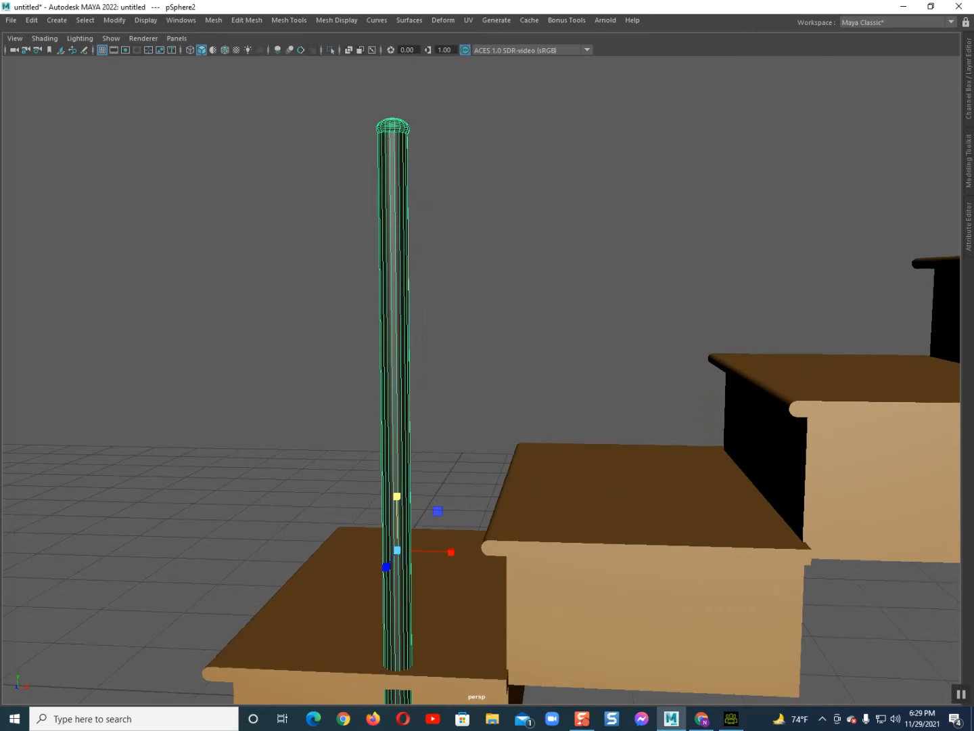
{"action": "scroll", "coordinate": [482, 380], "scroll_direction": "down", "scroll_amount": 2}
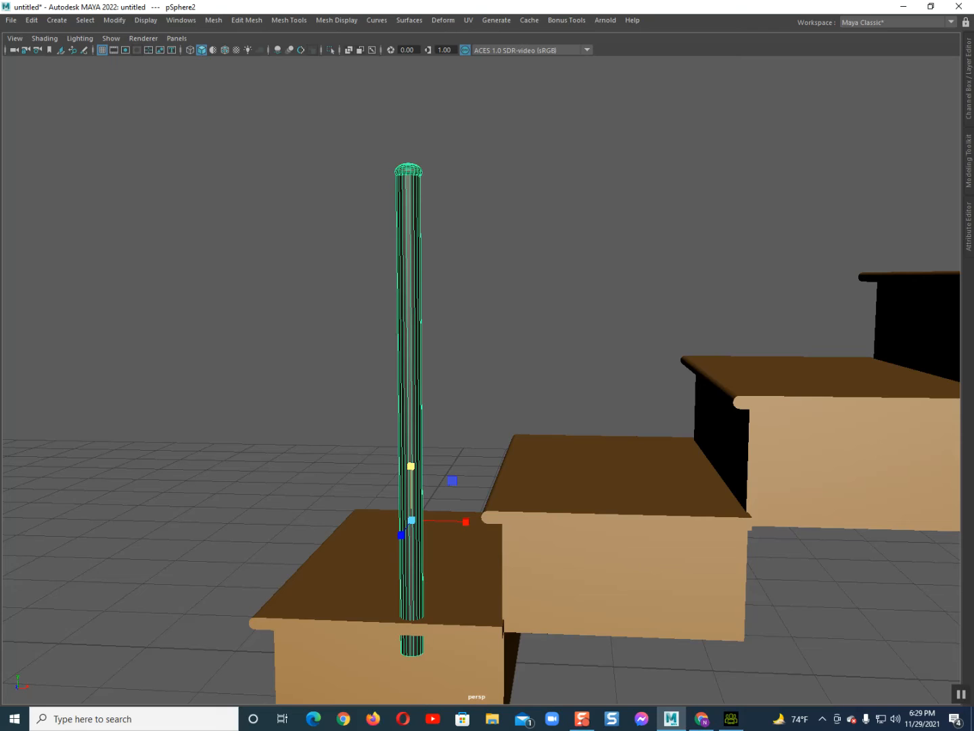
Undo the last two changes and rescale the post's thickness
{"action": "key", "text": "ctrl+z"}
{"action": "key", "text": "ctrl+z"}
{"action": "left_click_drag", "start_coordinate": [433, 433], "coordinate": [484, 471], "text": "alt"}
{"action": "scroll", "coordinate": [484, 470], "scroll_direction": "down", "scroll_amount": 2}
{"action": "middle_click_drag", "start_coordinate": [484, 471], "coordinate": [470, 382], "text": "alt"}
{"action": "left_click_drag", "start_coordinate": [433, 474], "coordinate": [441, 474]}
{"action": "left_click_drag", "start_coordinate": [488, 471], "coordinate": [466, 431]}
{"action": "left_click", "coordinate": [562, 501]}
{"action": "key", "text": "ctrl+z"}
{"action": "scroll", "coordinate": [484, 450], "scroll_direction": "down", "scroll_amount": 3}
{"action": "left_click_drag", "start_coordinate": [440, 436], "coordinate": [458, 437]}
{"action": "left_click", "coordinate": [497, 436]}
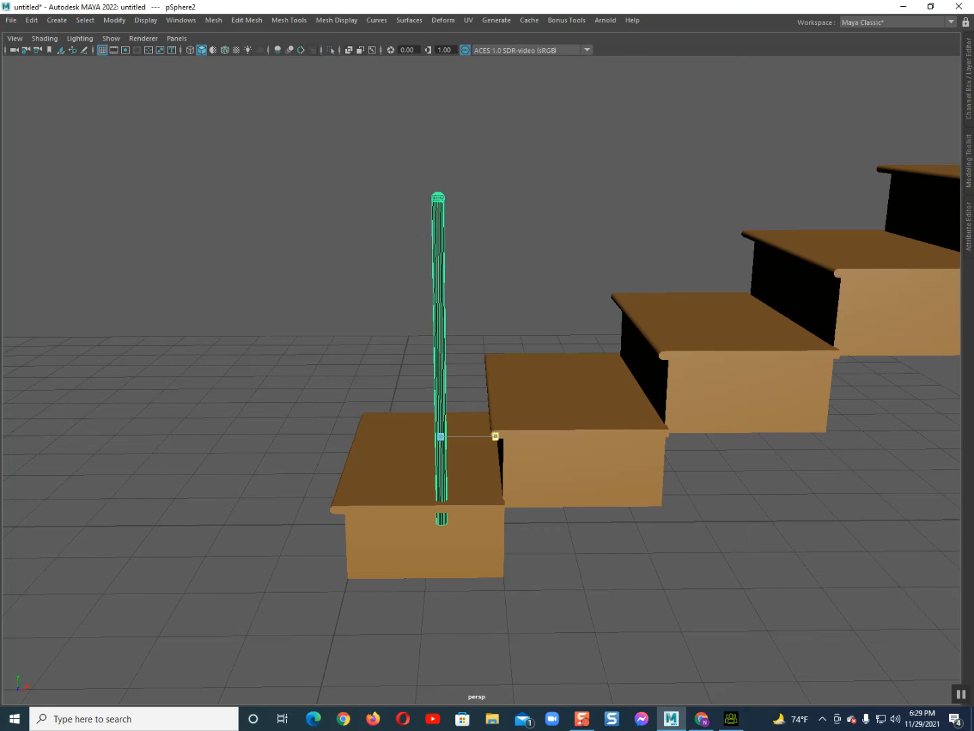
Move the post vertically so its base rests on the first tread, using the wireframe front view to check
{"action": "key", "text": "w"}
{"action": "mouse_move", "coordinate": [440, 381]}
{"action": "left_mouse_down"}
{"action": "mouse_move", "coordinate": [440, 352]}
{"action": "mouse_move", "coordinate": [438, 405]}
{"action": "left_mouse_up"}
{"action": "key", "text": "space"}
{"action": "scroll", "coordinate": [440, 399], "scroll_direction": "down", "scroll_amount": 6}
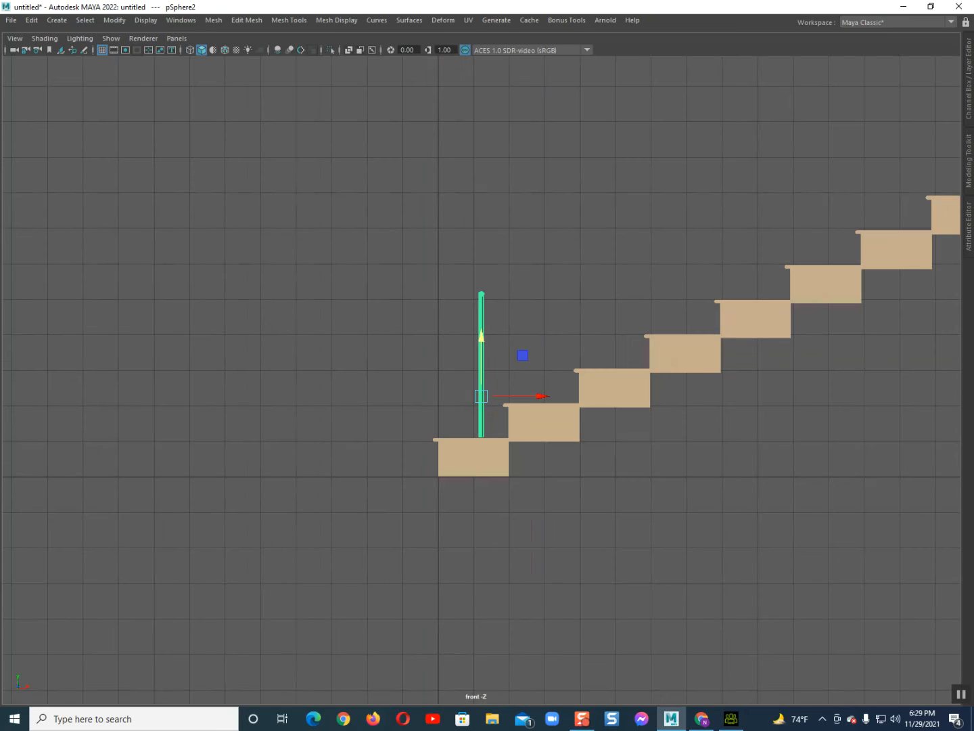
{"action": "key", "text": "4"}
{"action": "scroll", "coordinate": [480, 382], "scroll_direction": "up", "scroll_amount": 4}
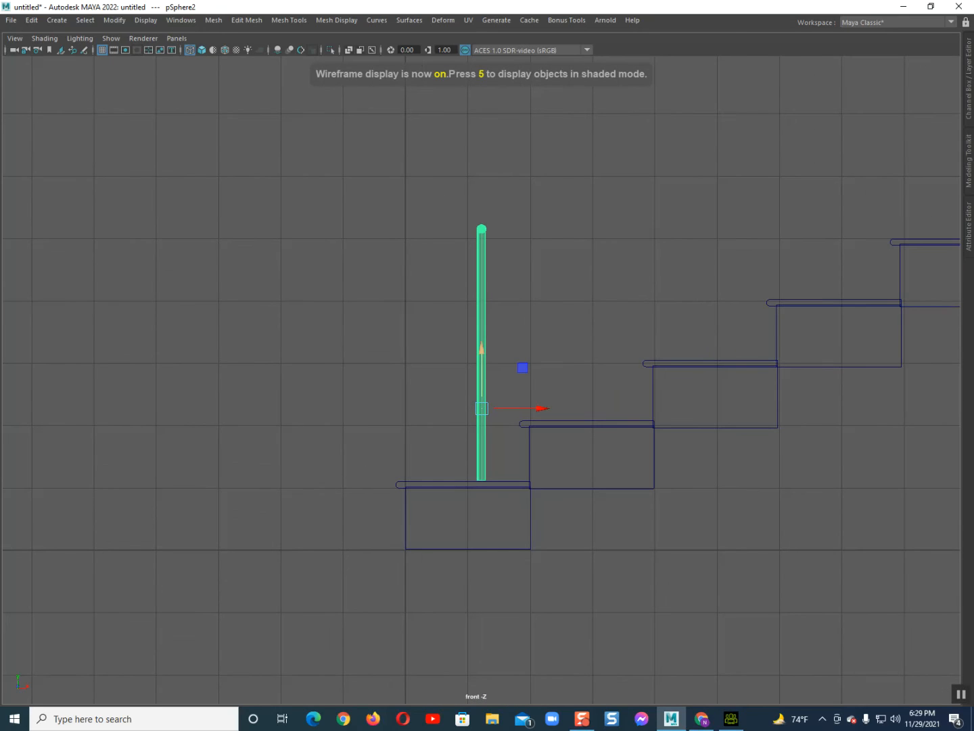
Duplicate the post and place the copy on the fourth tread, aligned like the original
{"action": "scroll", "coordinate": [481, 381], "scroll_direction": "down", "scroll_amount": 4}
{"action": "middle_click_drag", "start_coordinate": [481, 380], "coordinate": [352, 439], "text": "alt"}
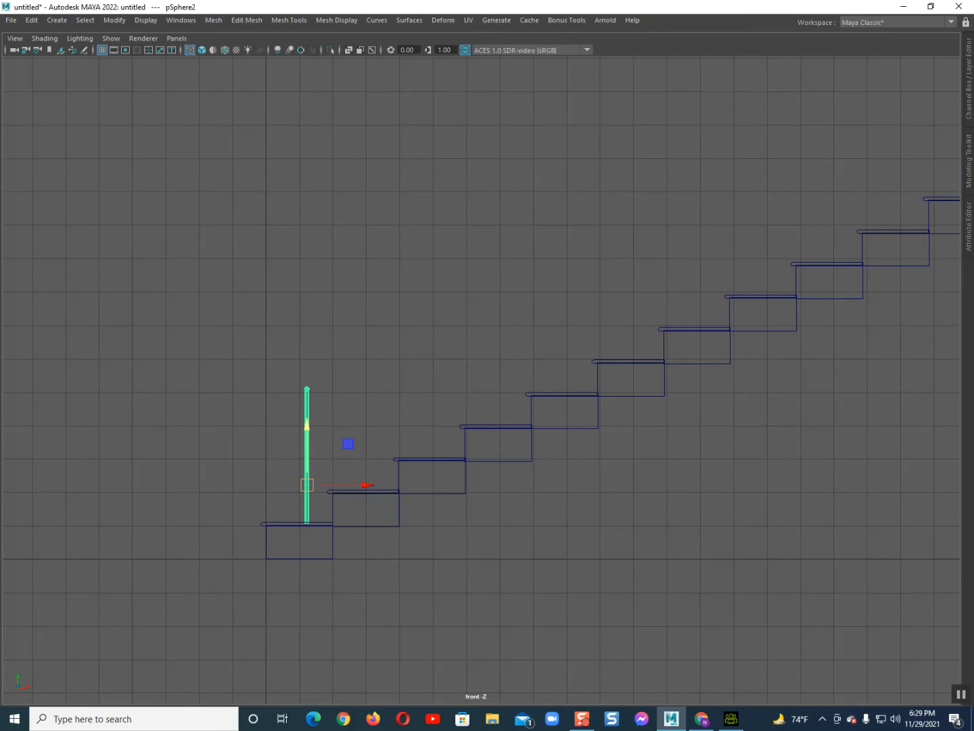
{"action": "left_click_drag", "start_coordinate": [306, 485], "coordinate": [509, 387]}
{"action": "scroll", "coordinate": [484, 379], "scroll_direction": "up", "scroll_amount": 4}
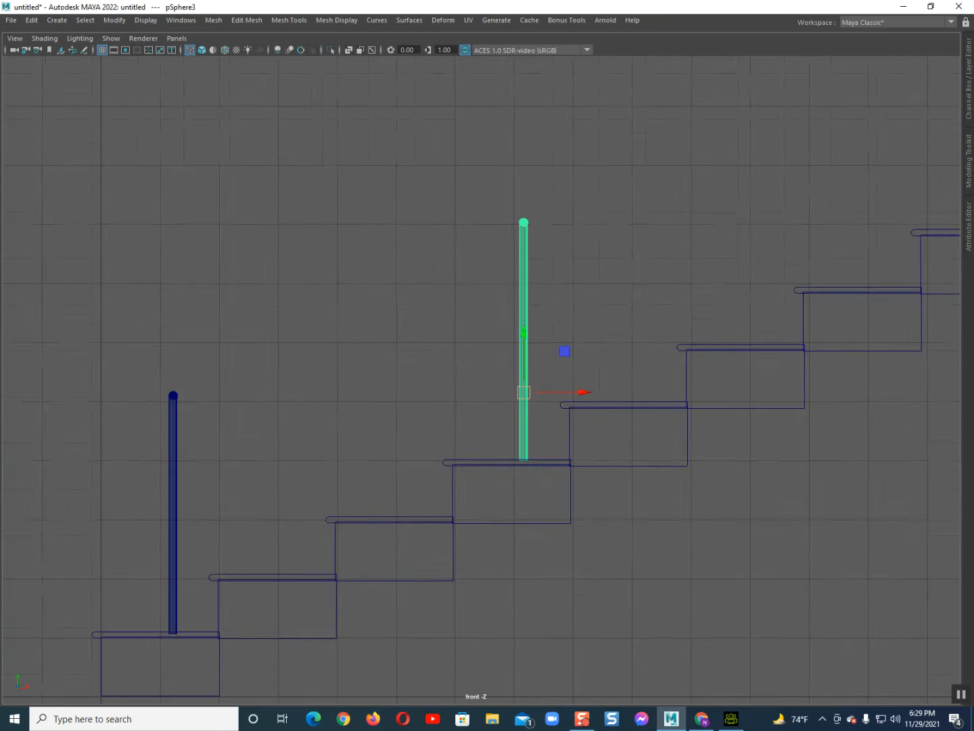
{"action": "left_click_drag", "start_coordinate": [552, 339], "coordinate": [551, 339]}
Duplicate the post with the same transform four more times, placing one on every third tread up to the top
{"action": "key", "text": "shift+d"}
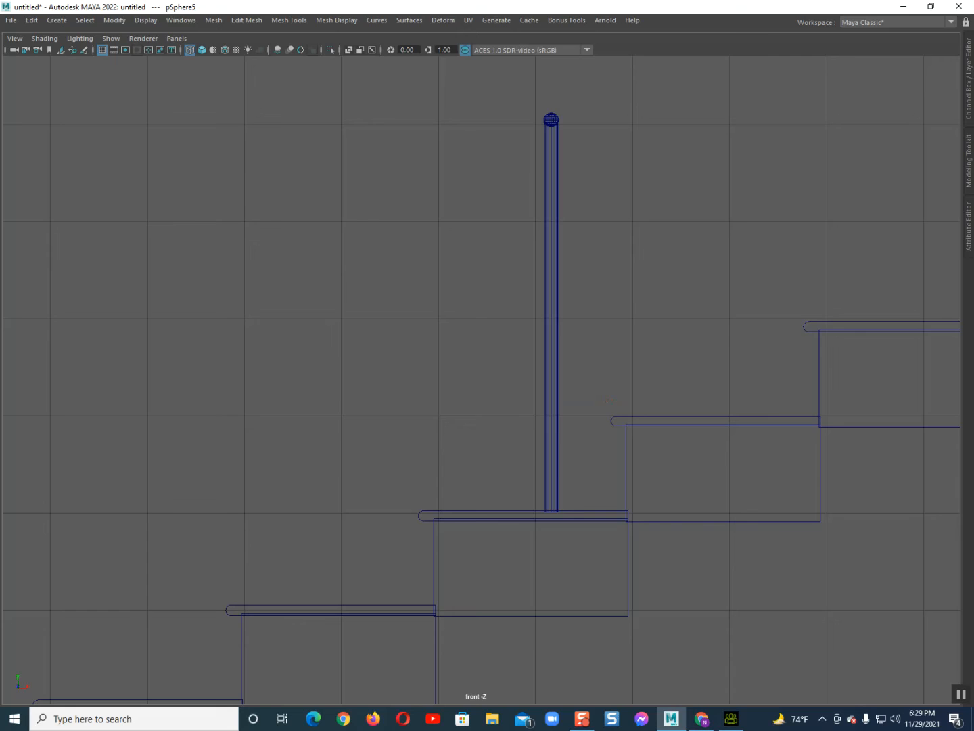
{"action": "scroll", "coordinate": [671, 286], "scroll_direction": "down", "scroll_amount": 10}
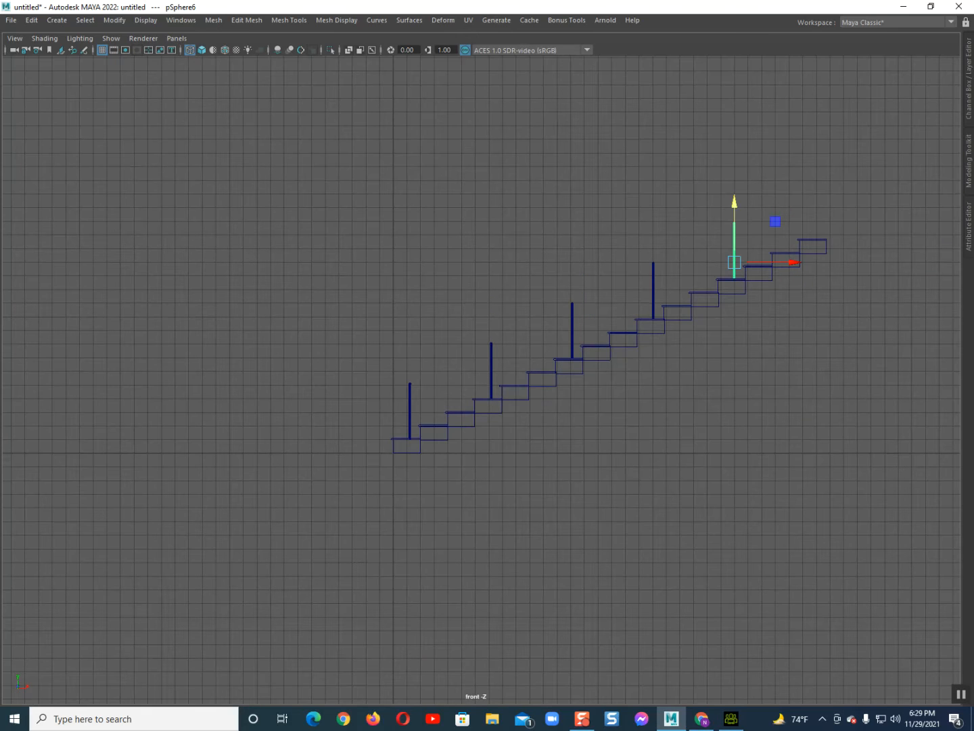
{"action": "key", "text": "shift+d"}
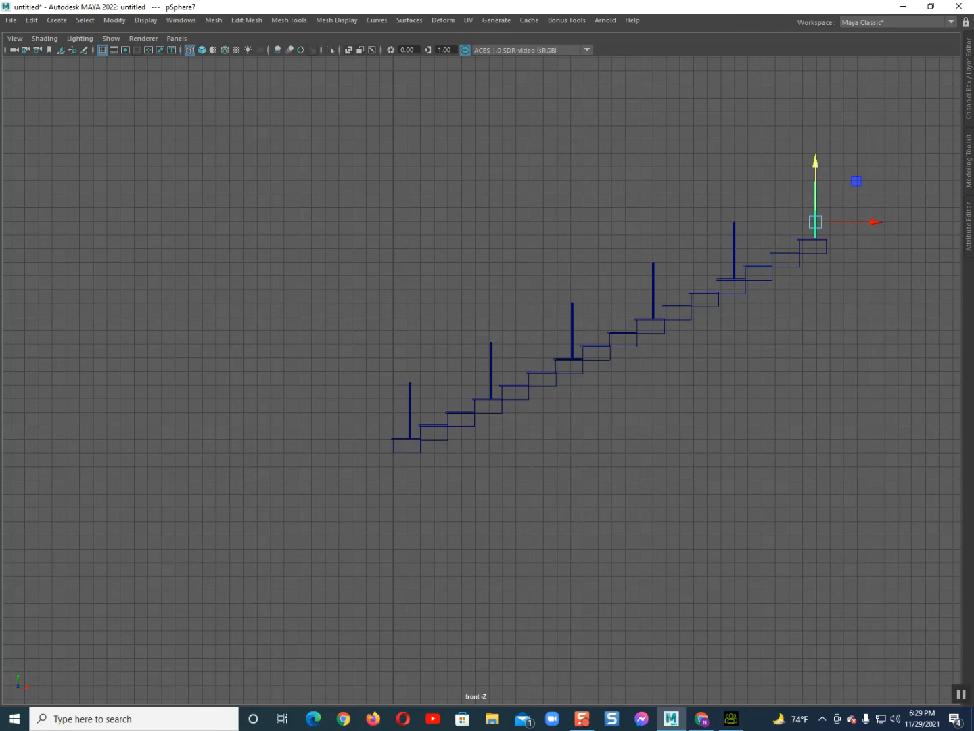
Select all six railing posts and combine them into one mesh
{"action": "scroll", "coordinate": [571, 297], "scroll_direction": "up", "scroll_amount": 2}
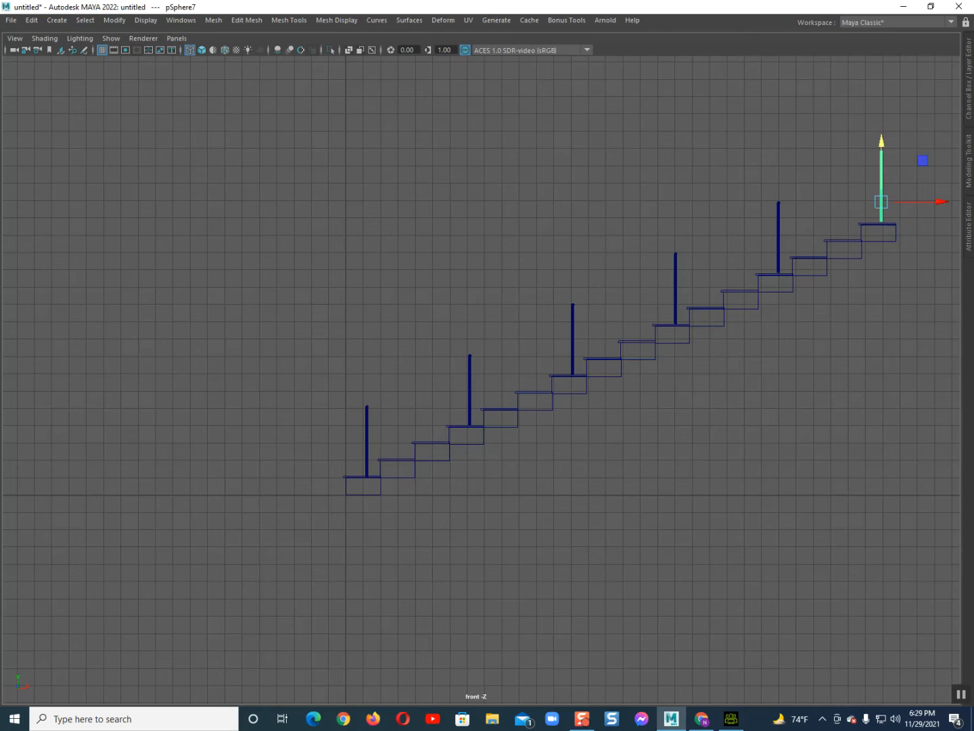
{"action": "left_click", "coordinate": [368, 440], "text": "shift"}
{"action": "left_click", "coordinate": [470, 365], "text": "shift"}
{"action": "left_click", "coordinate": [573, 338], "text": "shift"}
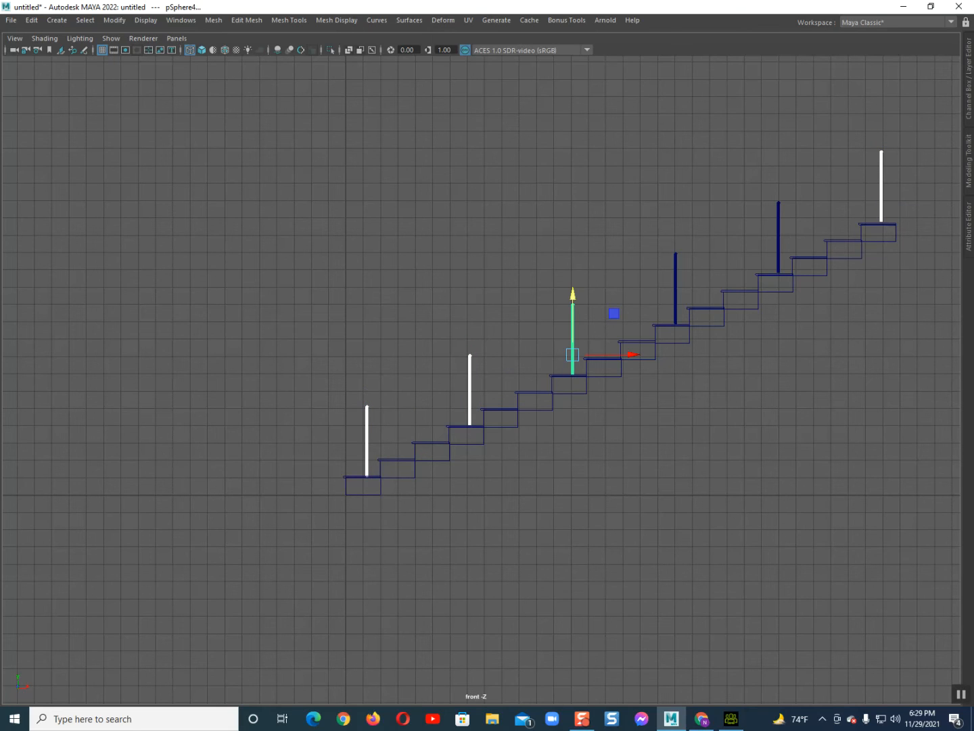
{"action": "left_click", "coordinate": [675, 288], "text": "shift"}
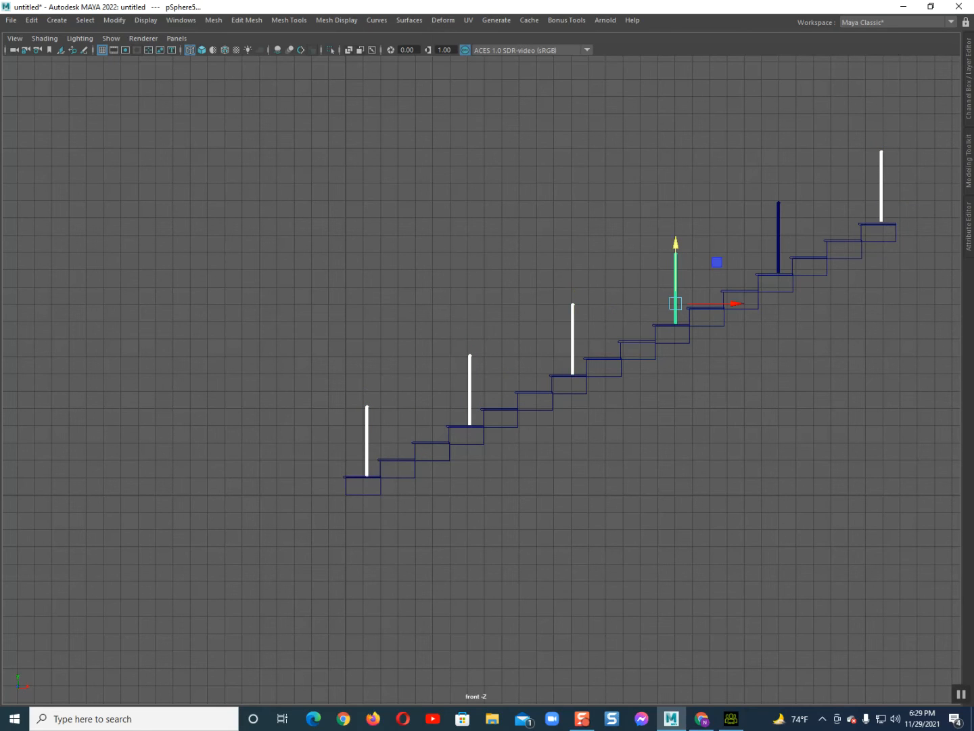
{"action": "left_click", "coordinate": [778, 230], "text": "shift"}
{"action": "left_click", "coordinate": [214, 20]}
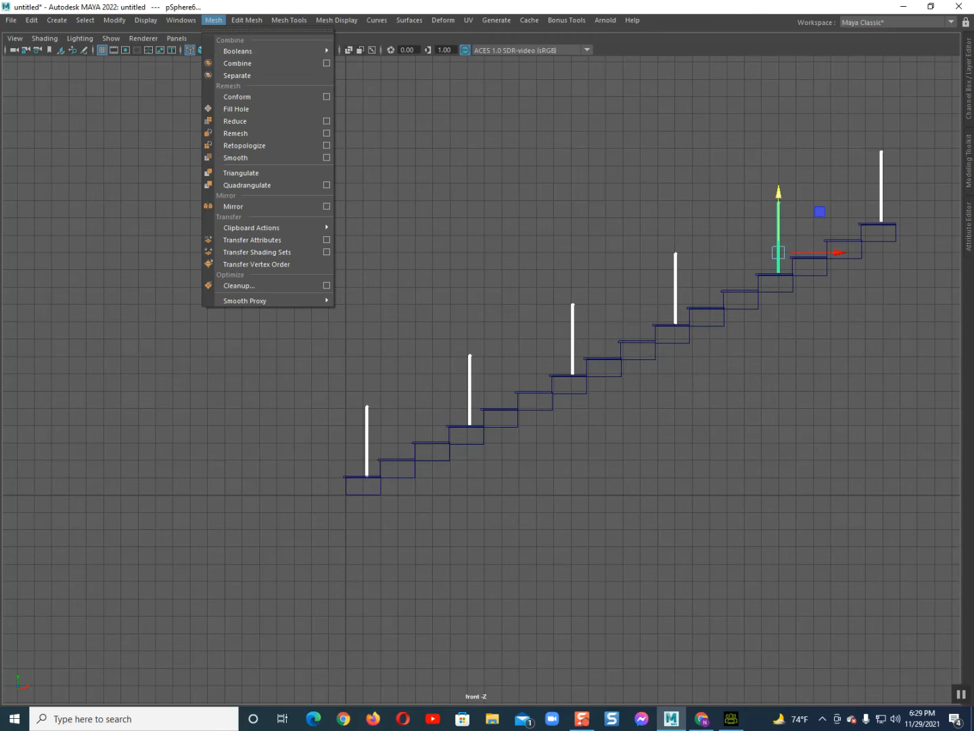
{"action": "left_click", "coordinate": [237, 64]}
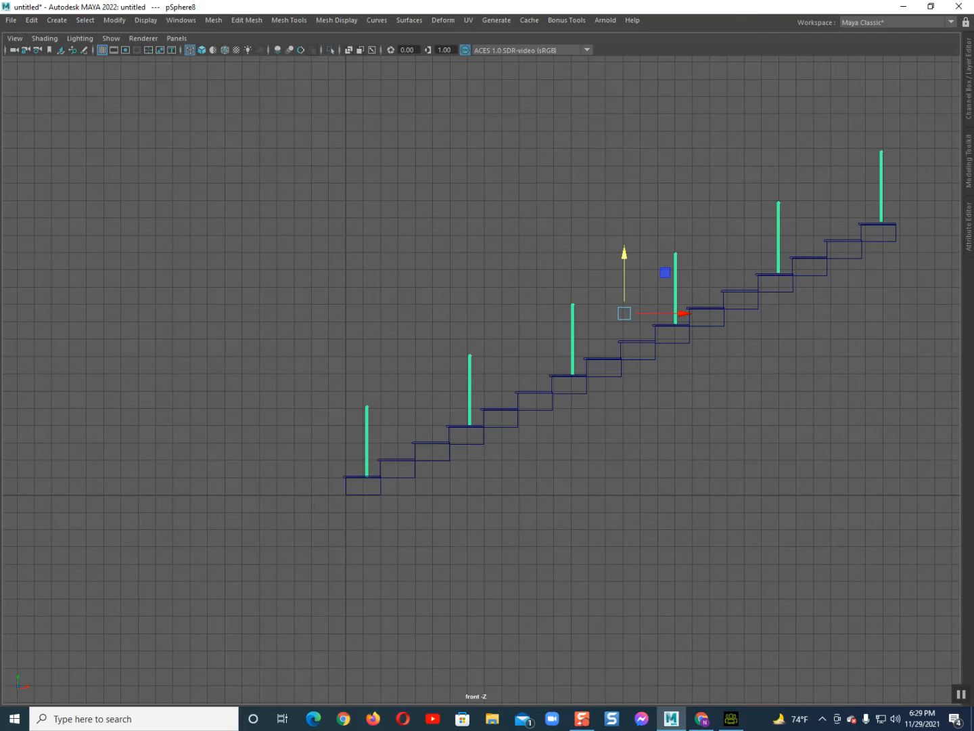
Display the staircase and its posts shaded in the perspective view
{"action": "key", "text": "space"}
{"action": "left_click", "coordinate": [356, 397]}
{"action": "scroll", "coordinate": [434, 380], "scroll_direction": "down", "scroll_amount": 3}
{"action": "left_click_drag", "start_coordinate": [433, 379], "coordinate": [639, 383], "text": "alt"}
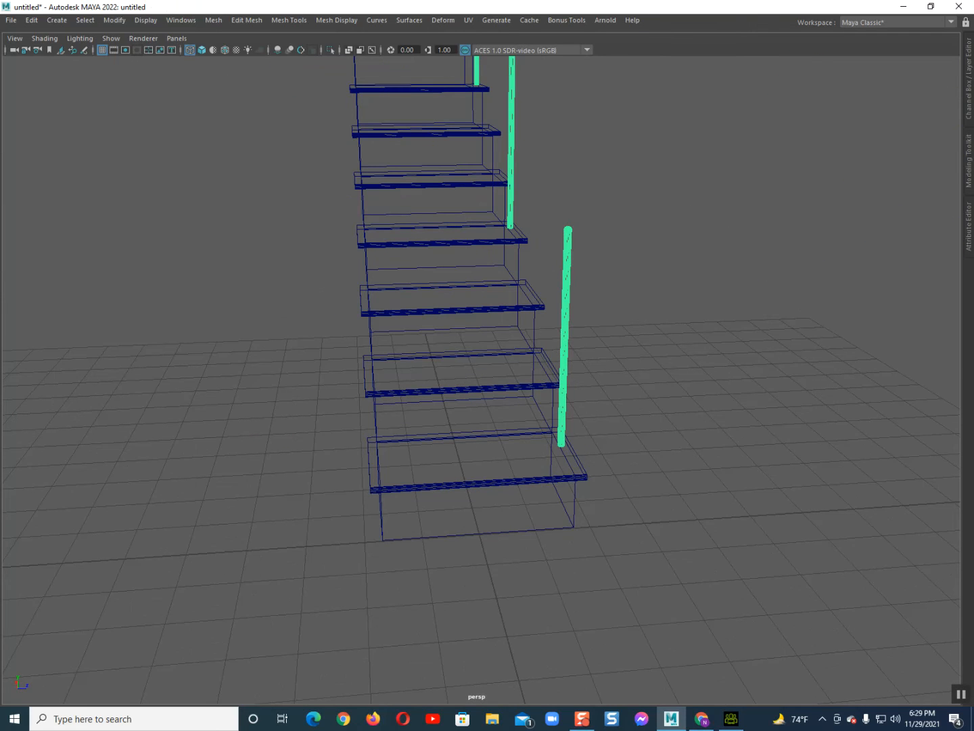
{"action": "left_click", "coordinate": [640, 383]}
{"action": "key", "text": "5"}
Select the stairs and the posts together and combine them into one mesh
{"action": "left_click_drag", "start_coordinate": [640, 382], "coordinate": [473, 284]}
{"action": "scroll", "coordinate": [473, 285], "scroll_direction": "down", "scroll_amount": 3}
{"action": "left_click_drag", "start_coordinate": [609, 378], "coordinate": [460, 350], "text": "alt"}
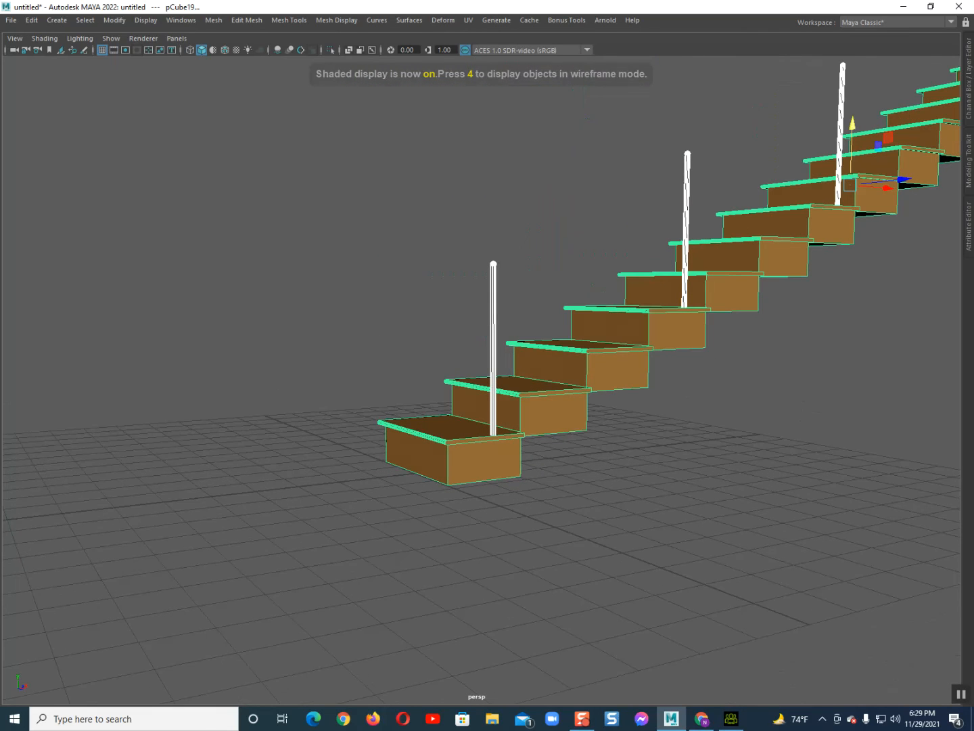
{"action": "left_click", "coordinate": [213, 20]}
{"action": "left_click", "coordinate": [238, 63]}
{"action": "left_click", "coordinate": [338, 223]}
Select the combined staircase mesh and add a nonlinear Bend deformer to it
{"action": "left_click_drag", "start_coordinate": [406, 272], "coordinate": [532, 319], "text": "alt"}
{"action": "scroll", "coordinate": [433, 345], "scroll_direction": "down", "scroll_amount": 8}
{"action": "left_click", "coordinate": [582, 372]}
{"action": "scroll", "coordinate": [527, 406], "scroll_direction": "up", "scroll_amount": 2}
{"action": "middle_click_drag", "start_coordinate": [528, 406], "coordinate": [512, 370], "text": "alt"}
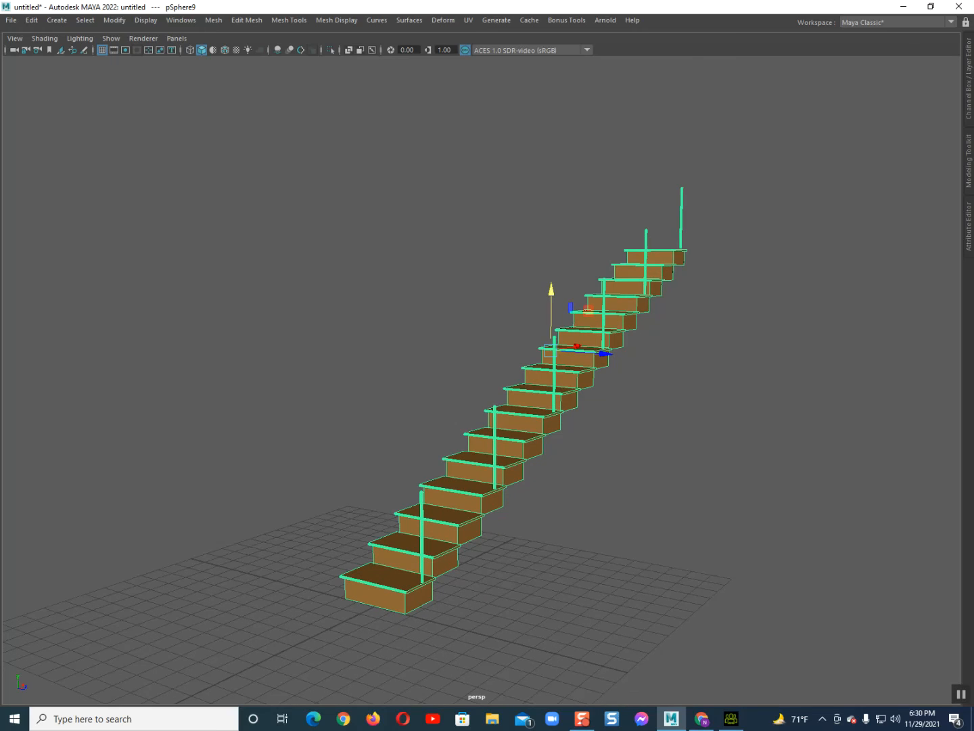
{"action": "left_click", "coordinate": [213, 20]}
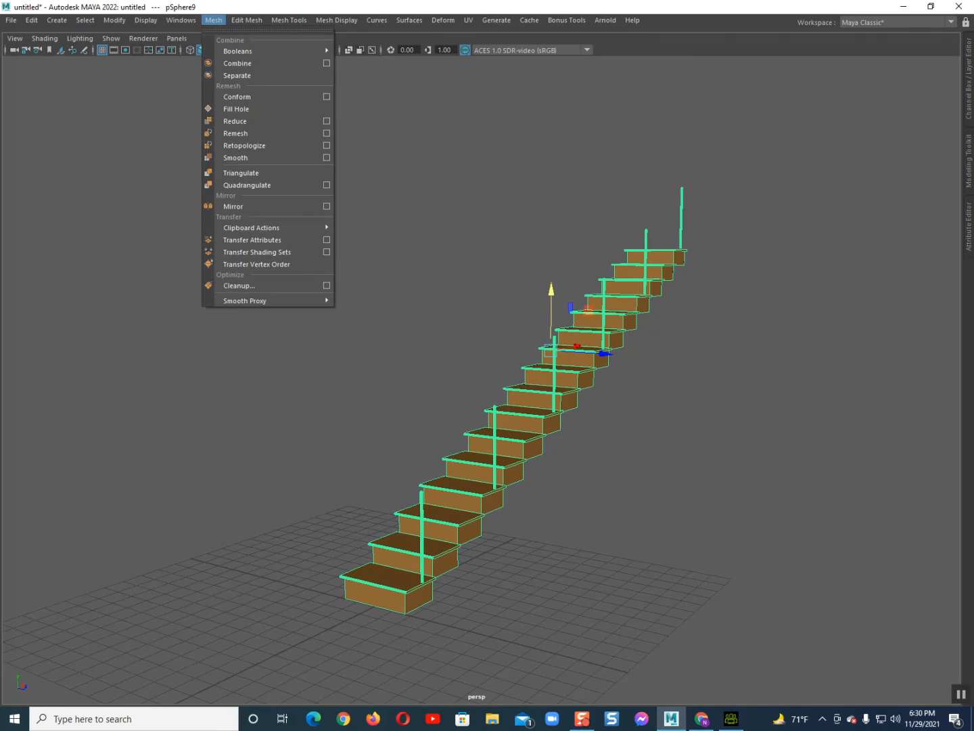
{"action": "mouse_move", "coordinate": [443, 21]}
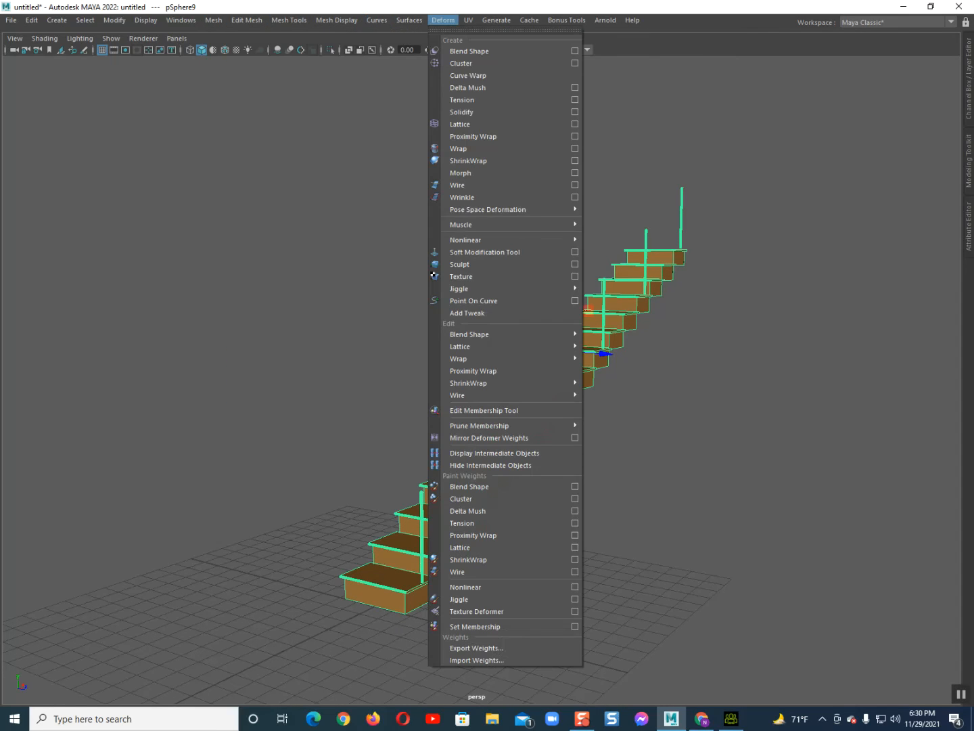
{"action": "mouse_move", "coordinate": [474, 240]}
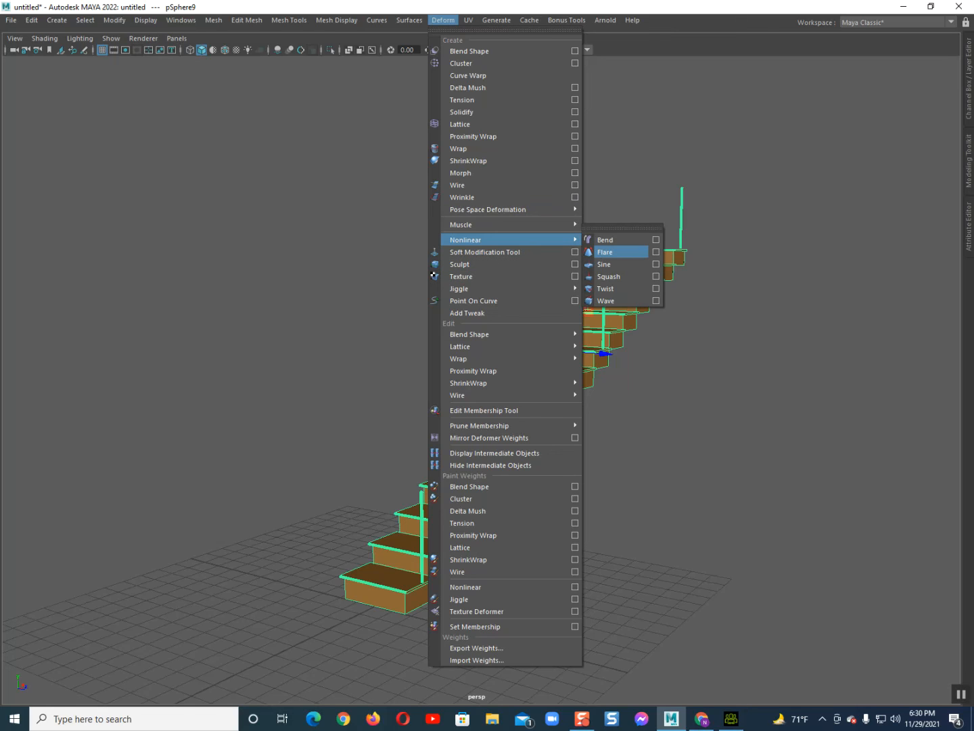
{"action": "left_click", "coordinate": [603, 241]}
Rotate the bend handle to 90 degrees in Z so it lies along the staircase's length
{"action": "left_click_drag", "start_coordinate": [542, 379], "coordinate": [466, 433], "text": "alt"}
{"action": "scroll", "coordinate": [540, 369], "scroll_direction": "down", "scroll_amount": 3}
{"action": "middle_click_drag", "start_coordinate": [467, 434], "coordinate": [453, 488], "text": "alt"}
{"action": "left_click_drag", "start_coordinate": [453, 487], "coordinate": [457, 487], "text": "alt"}
{"action": "key", "text": "e"}
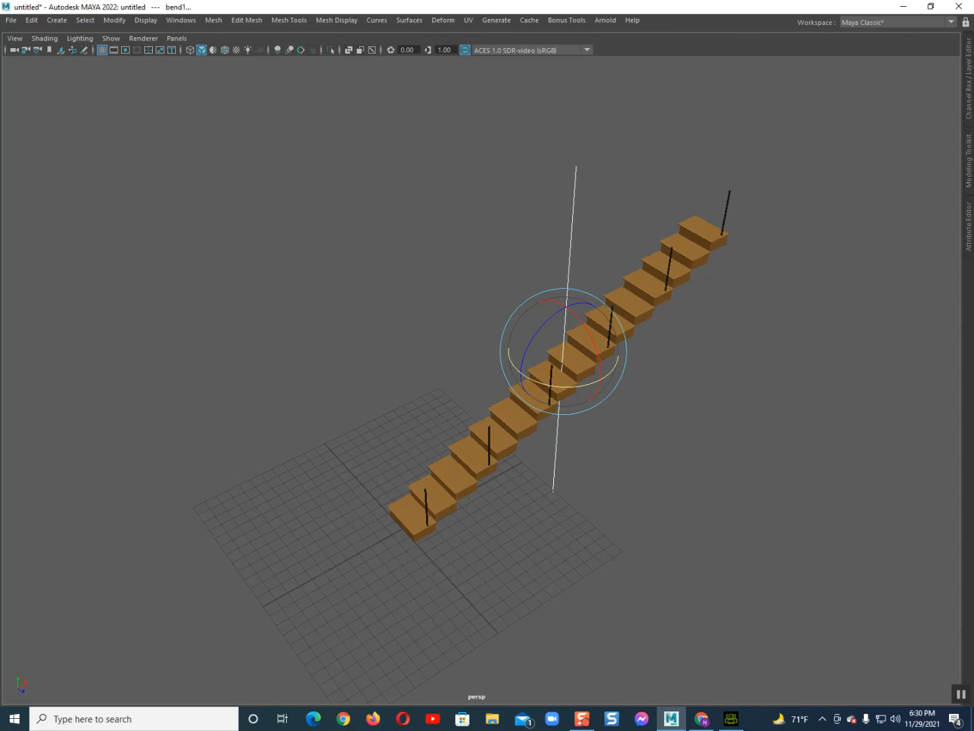
{"action": "key", "text": "ctrl+shift+a"}
{"action": "left_click_drag", "start_coordinate": [453, 326], "coordinate": [429, 395]}
{"action": "left_click", "coordinate": [938, 121]}
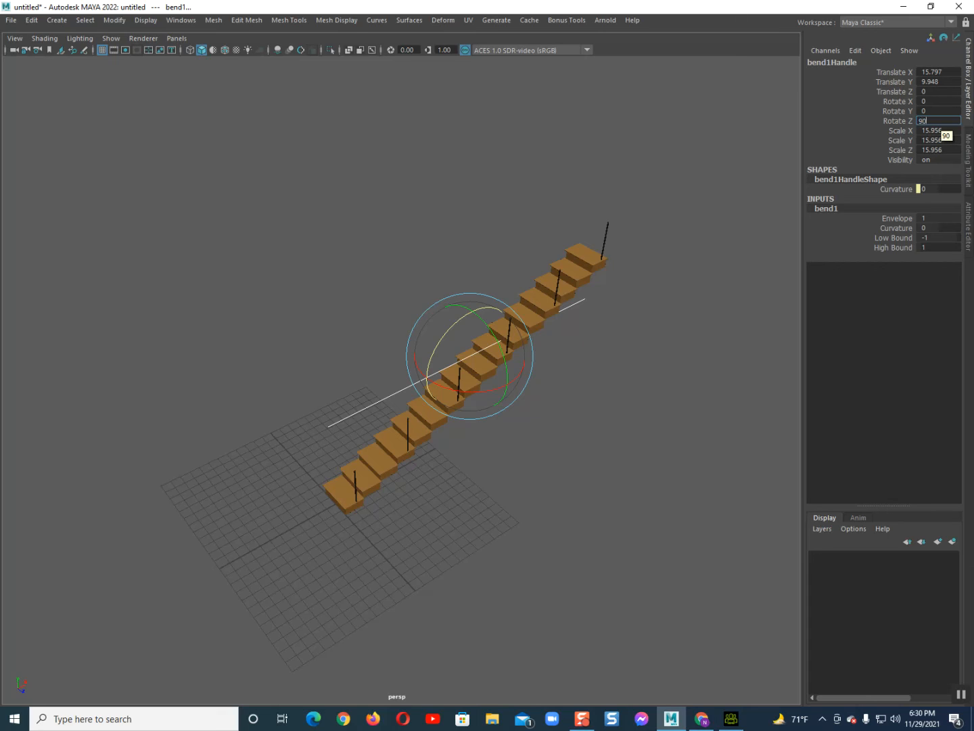
{"action": "key", "text": "Return"}
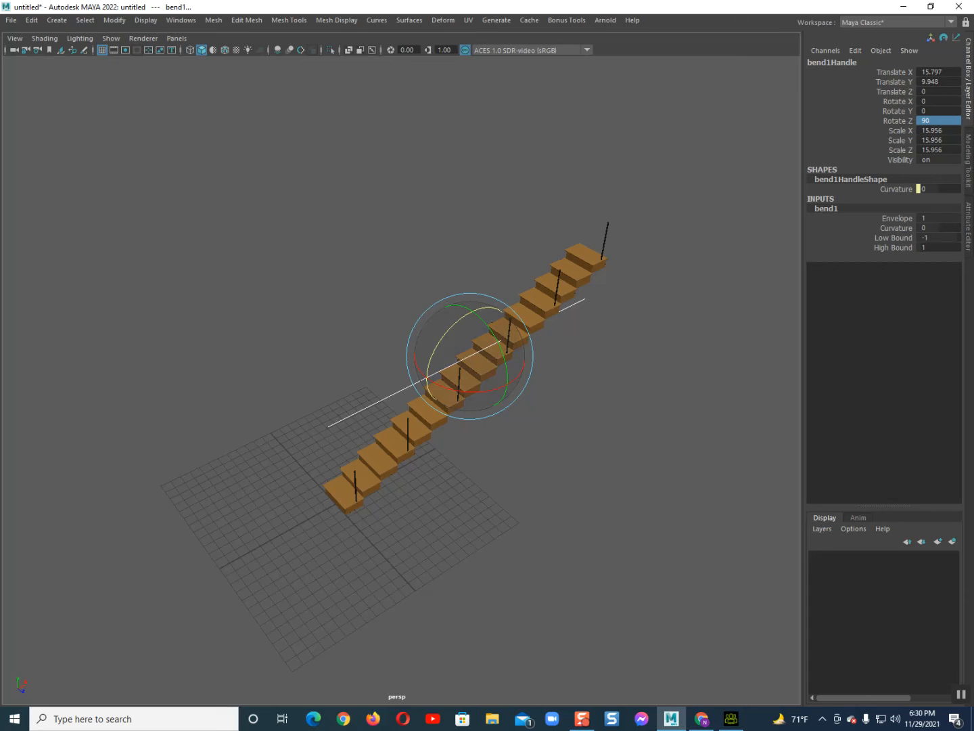
Set the bend deformer's Curvature to 180
{"action": "left_click", "coordinate": [897, 229]}
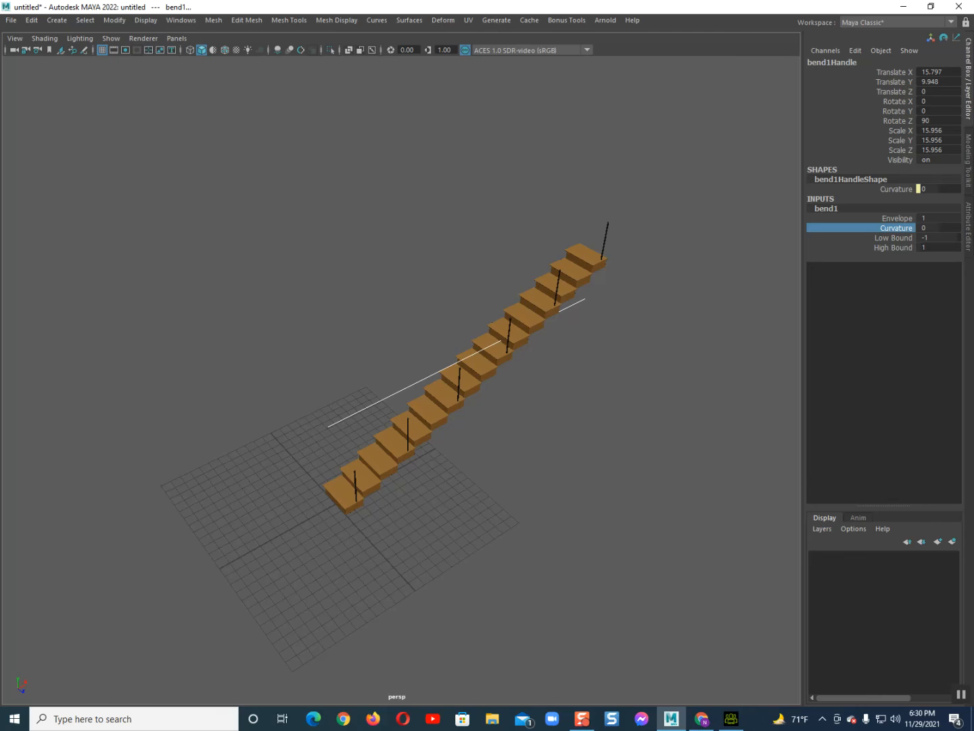
{"action": "middle_click_drag", "start_coordinate": [399, 379], "coordinate": [710, 379]}
{"action": "left_click_drag", "start_coordinate": [643, 387], "coordinate": [589, 379], "text": "alt"}
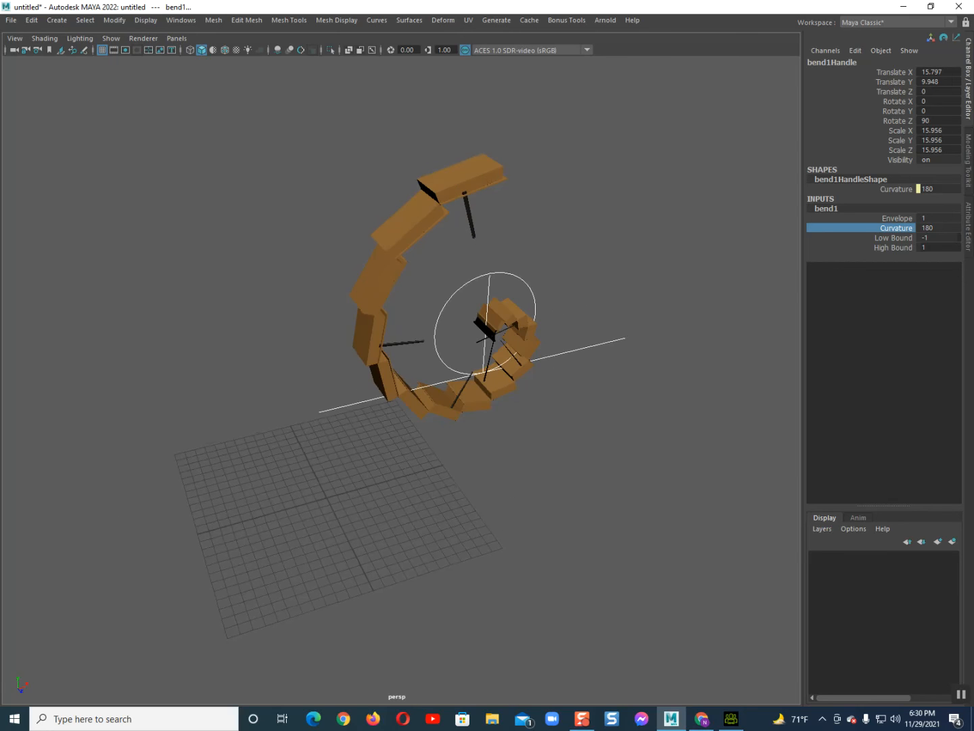
Rotate the bend handle to -90 in X, 90 in Y and 0 in Z so the stairs curve horizontally
{"action": "key", "text": "e"}
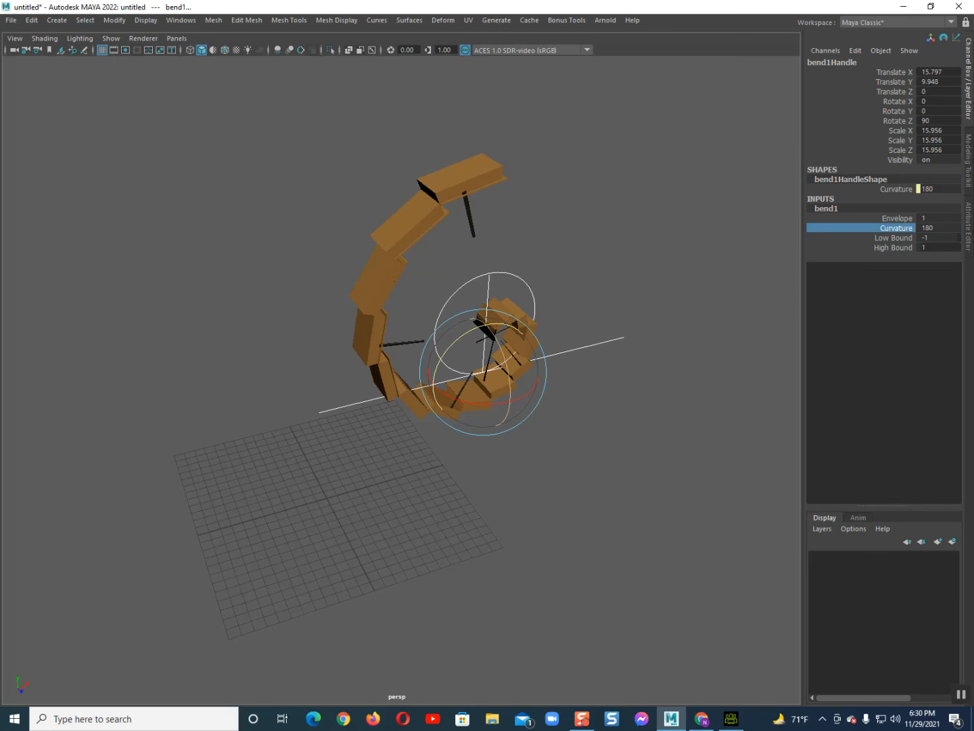
{"action": "left_click_drag", "start_coordinate": [510, 385], "coordinate": [466, 312]}
{"action": "key", "text": "ctrl+z"}
{"action": "key", "text": "ctrl+z"}
{"action": "key", "text": "ctrl+z"}
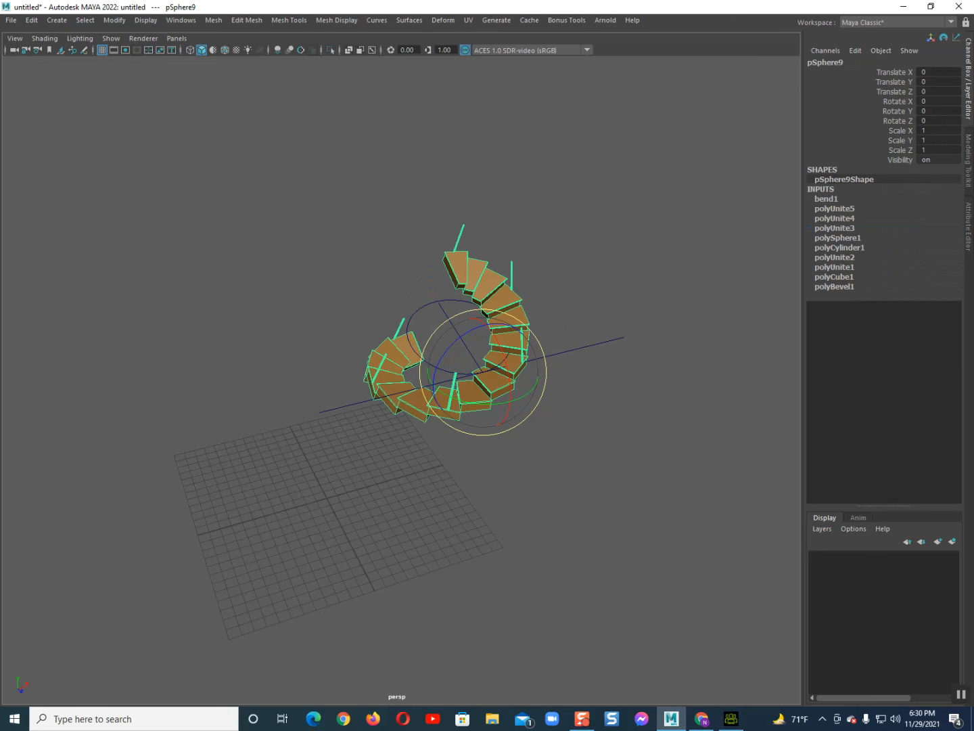
{"action": "left_click", "coordinate": [577, 348]}
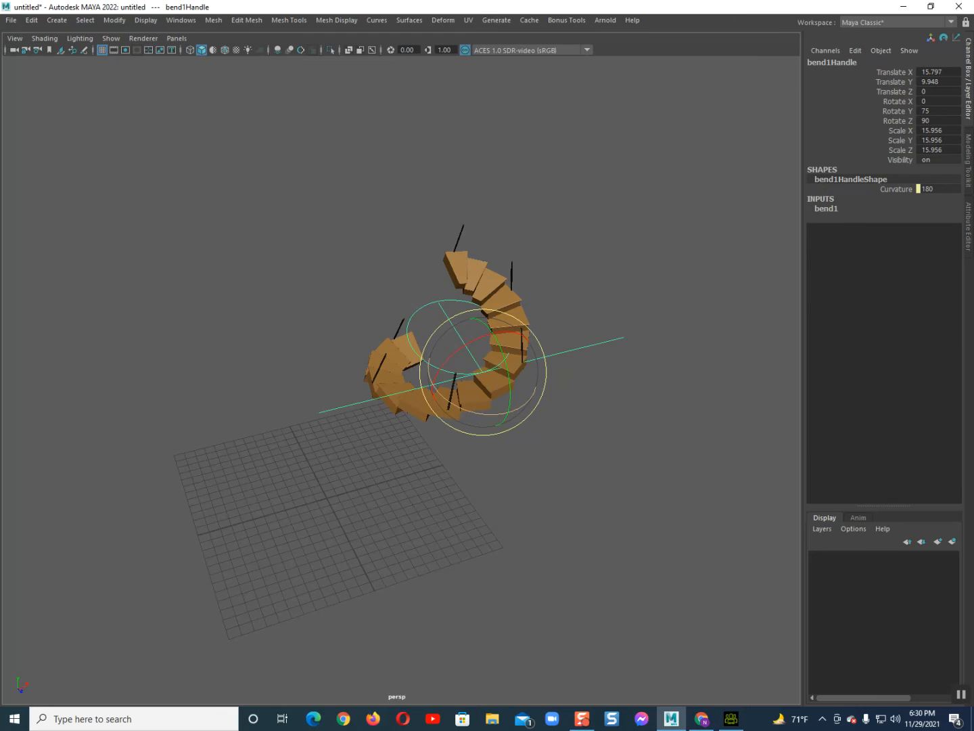
{"action": "left_click_drag", "start_coordinate": [525, 396], "coordinate": [647, 392], "text": "alt"}
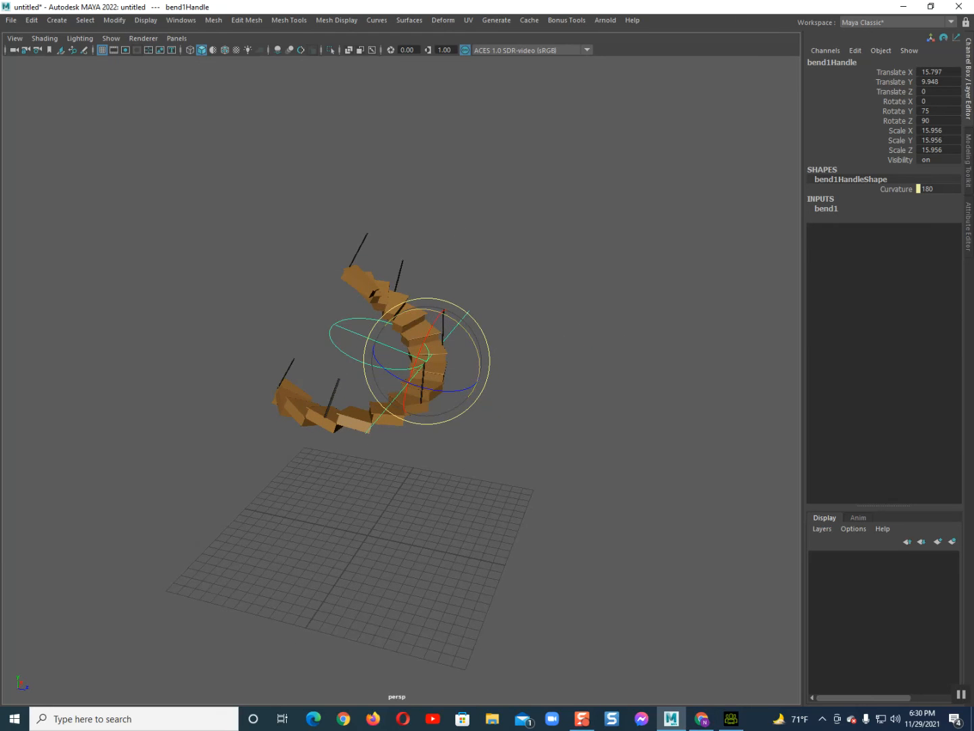
{"action": "left_click_drag", "start_coordinate": [465, 323], "coordinate": [521, 362]}
{"action": "scroll", "coordinate": [521, 362], "scroll_direction": "up", "scroll_amount": 5}
{"action": "middle_click_drag", "start_coordinate": [521, 362], "coordinate": [618, 322], "text": "alt"}
{"action": "left_click_drag", "start_coordinate": [618, 321], "coordinate": [602, 295], "text": "alt"}
{"action": "scroll", "coordinate": [603, 295], "scroll_direction": "up", "scroll_amount": 4}
{"action": "middle_click_drag", "start_coordinate": [602, 295], "coordinate": [611, 317], "text": "alt"}
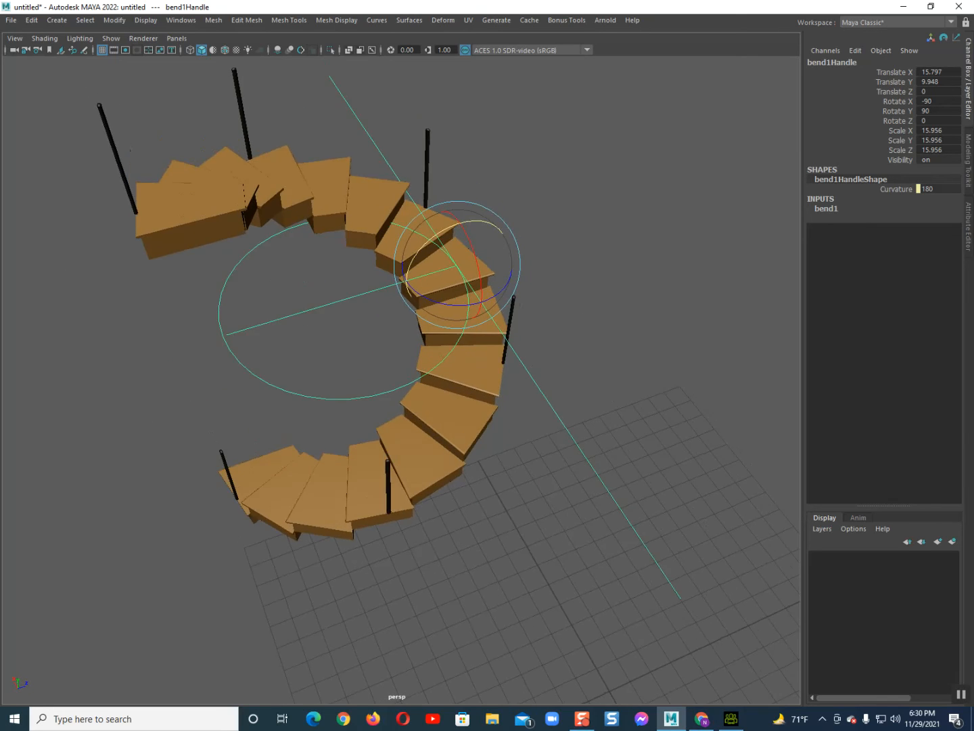
Try a Low Bound of 0 on the bend deformer
{"action": "left_click_drag", "start_coordinate": [610, 317], "coordinate": [582, 271], "text": "alt"}
{"action": "key", "text": "q"}
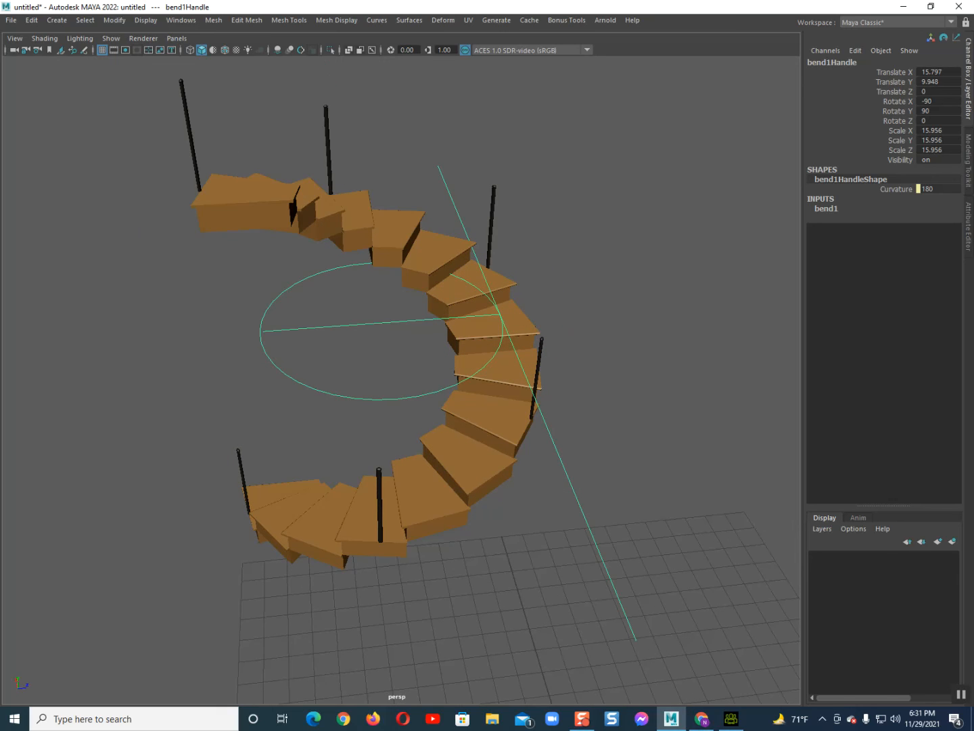
{"action": "left_click", "coordinate": [826, 210]}
{"action": "left_click", "coordinate": [896, 229]}
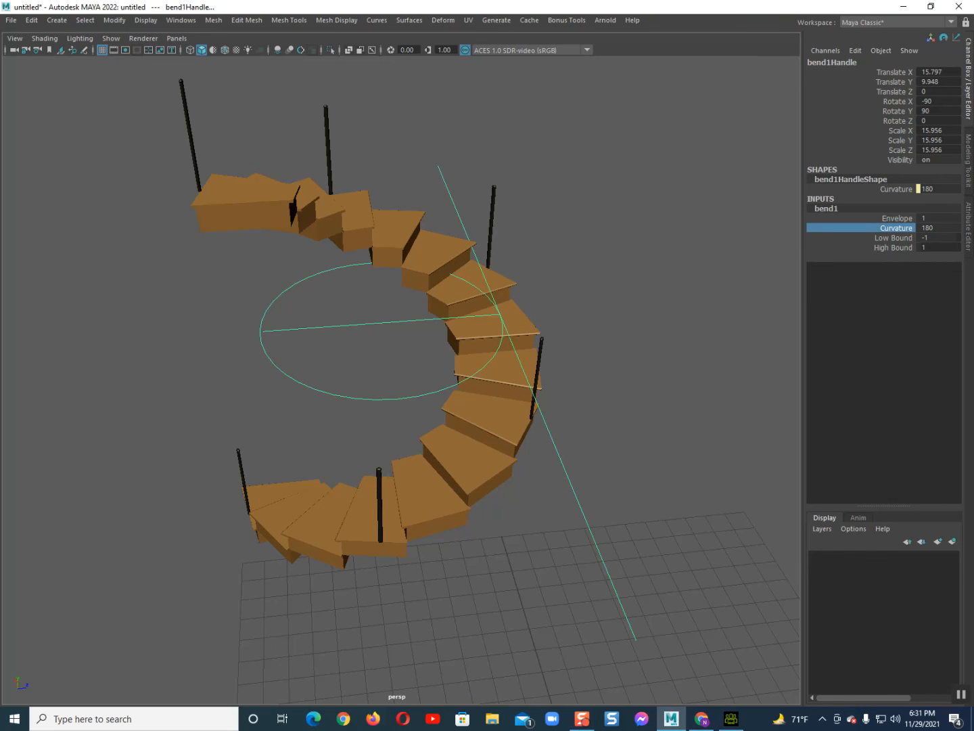
{"action": "scroll", "coordinate": [401, 379], "scroll_direction": "down", "scroll_amount": 2}
{"action": "left_click_drag", "start_coordinate": [528, 366], "coordinate": [586, 356], "text": "alt"}
{"action": "scroll", "coordinate": [663, 296], "scroll_direction": "down", "scroll_amount": 5}
{"action": "left_click", "coordinate": [893, 239]}
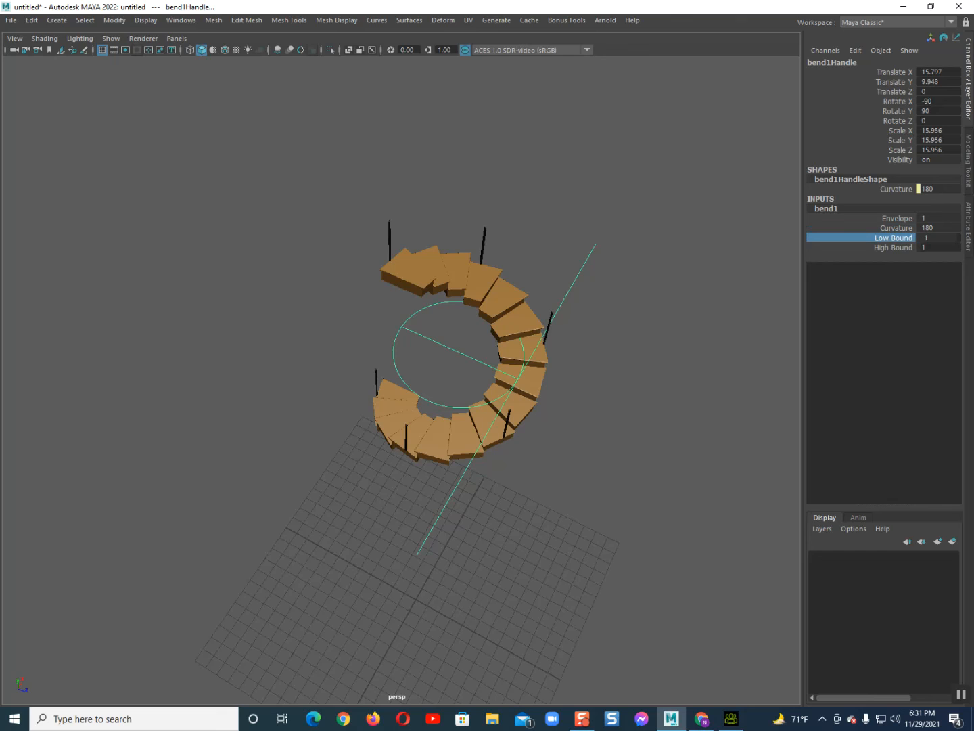
{"action": "middle_click_drag", "start_coordinate": [609, 318], "coordinate": [662, 319]}
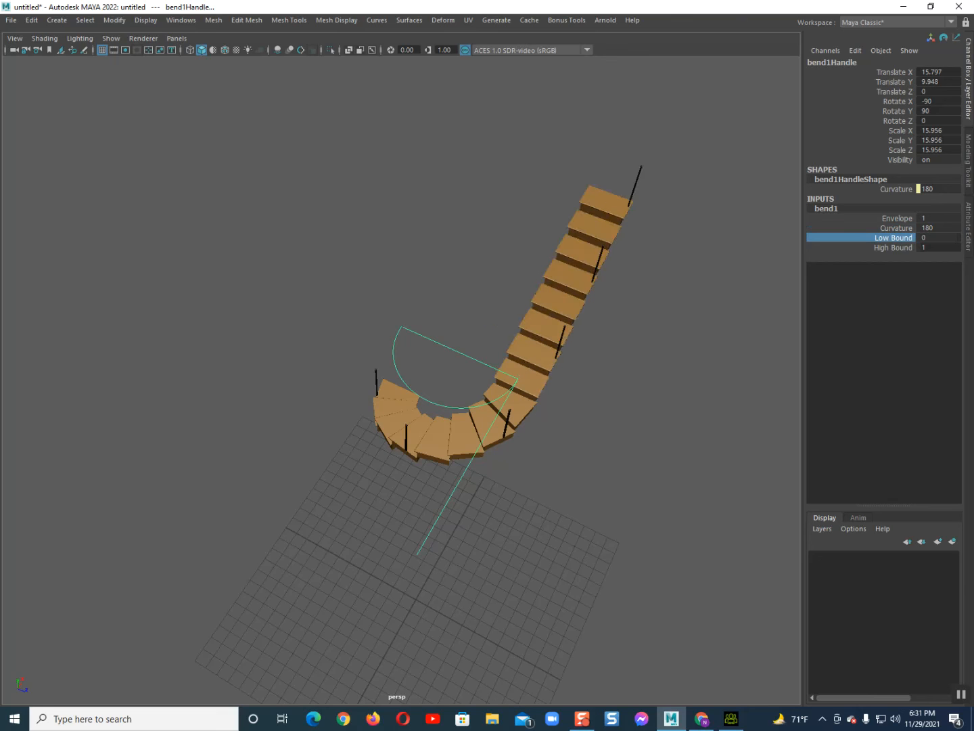
Set the bend's Low Bound to -10 and High Bound to 0 so only the upper flight curves
{"action": "left_click_drag", "start_coordinate": [610, 379], "coordinate": [684, 333], "text": "alt"}
{"action": "middle_click_drag", "start_coordinate": [684, 333], "coordinate": [595, 332]}
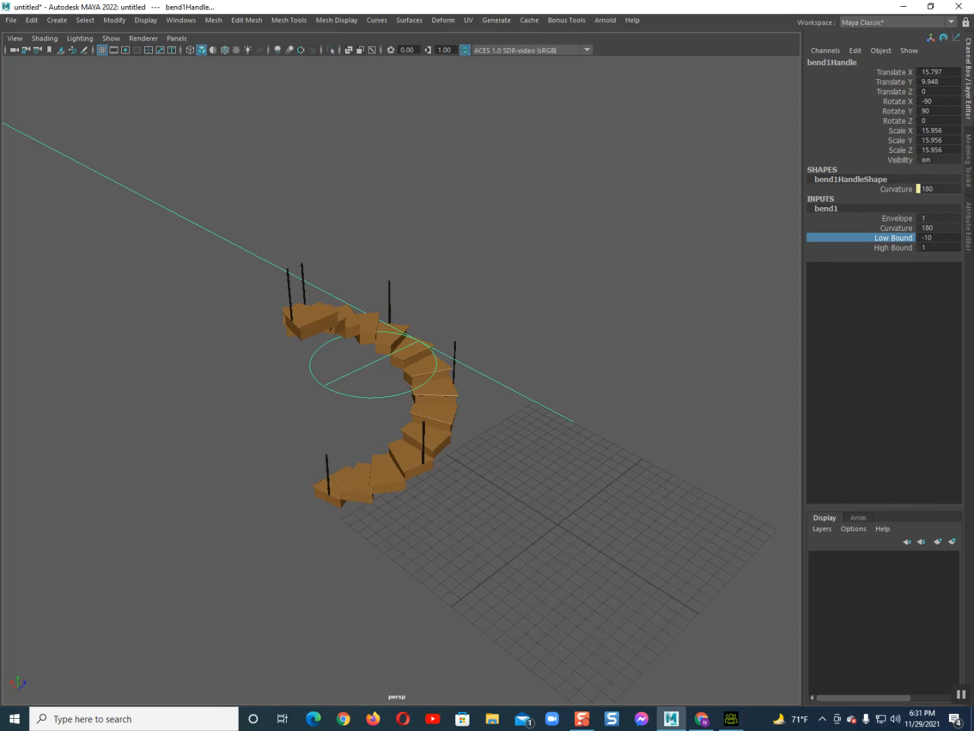
{"action": "left_click", "coordinate": [894, 248]}
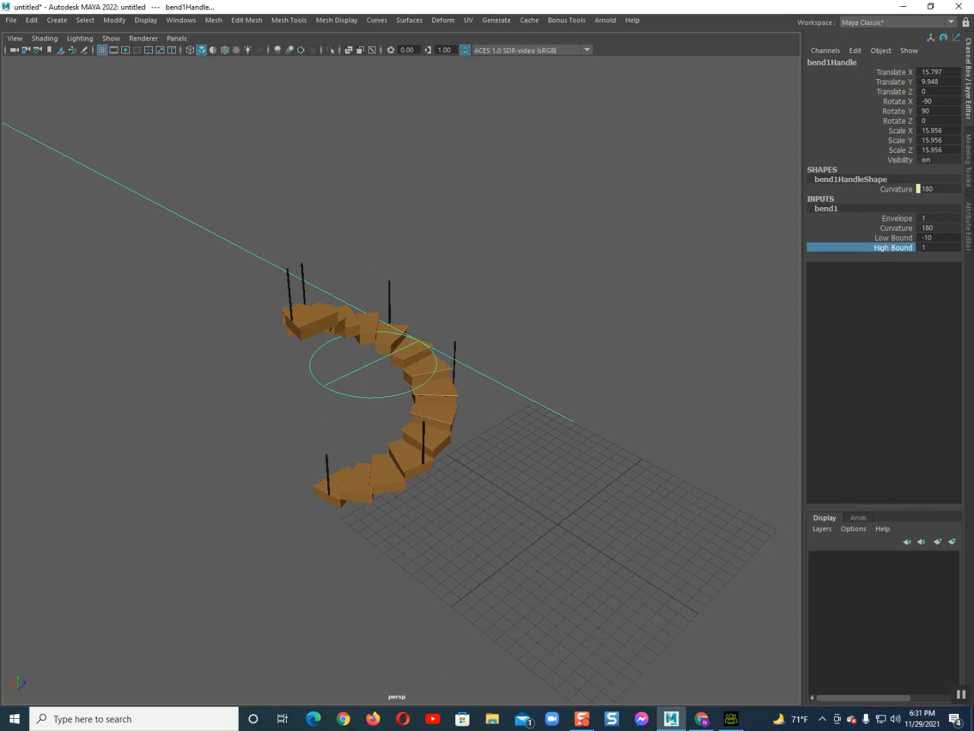
{"action": "middle_click_drag", "start_coordinate": [684, 332], "coordinate": [596, 333]}
{"action": "left_click_drag", "start_coordinate": [541, 393], "coordinate": [243, 406], "text": "alt"}
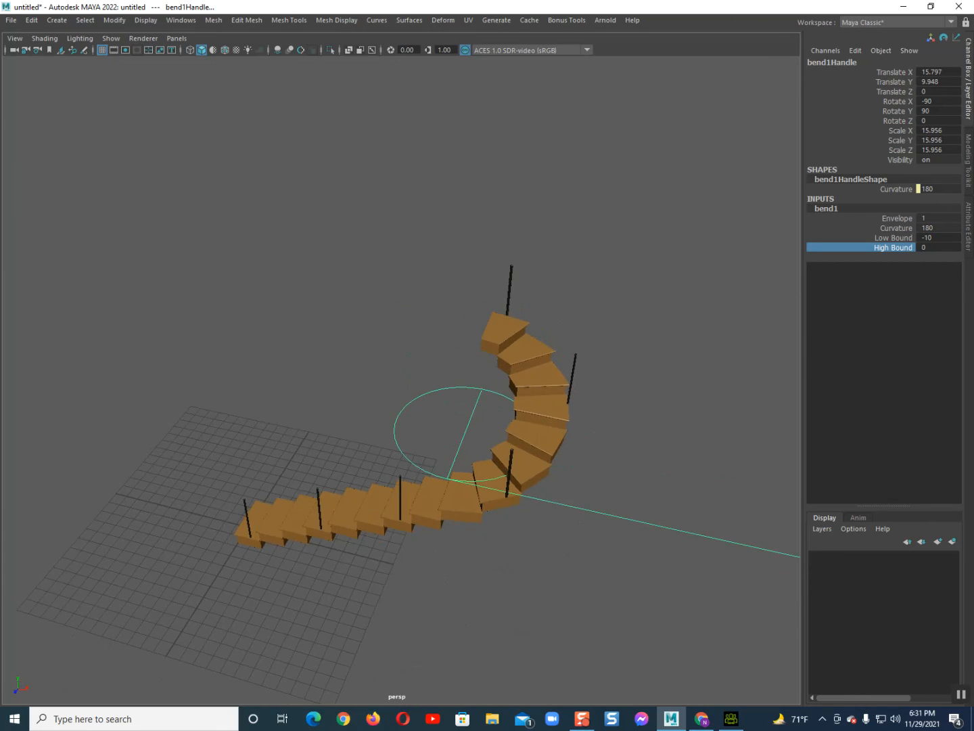
Duplicate the staircase with the curved upper flight and move the copy clear of the original along Z
{"action": "scroll", "coordinate": [402, 379], "scroll_direction": "up", "scroll_amount": 4}
{"action": "middle_click_drag", "start_coordinate": [400, 433], "coordinate": [405, 358], "text": "alt"}
{"action": "scroll", "coordinate": [401, 380], "scroll_direction": "down", "scroll_amount": 2}
{"action": "left_click_drag", "start_coordinate": [401, 406], "coordinate": [517, 368], "text": "alt"}
{"action": "middle_click_drag", "start_coordinate": [405, 405], "coordinate": [401, 390], "text": "alt"}
{"action": "left_click_drag", "start_coordinate": [406, 365], "coordinate": [459, 365], "text": "alt"}
{"action": "scroll", "coordinate": [402, 380], "scroll_direction": "down", "scroll_amount": 2}
{"action": "scroll", "coordinate": [401, 380], "scroll_direction": "down", "scroll_amount": 5}
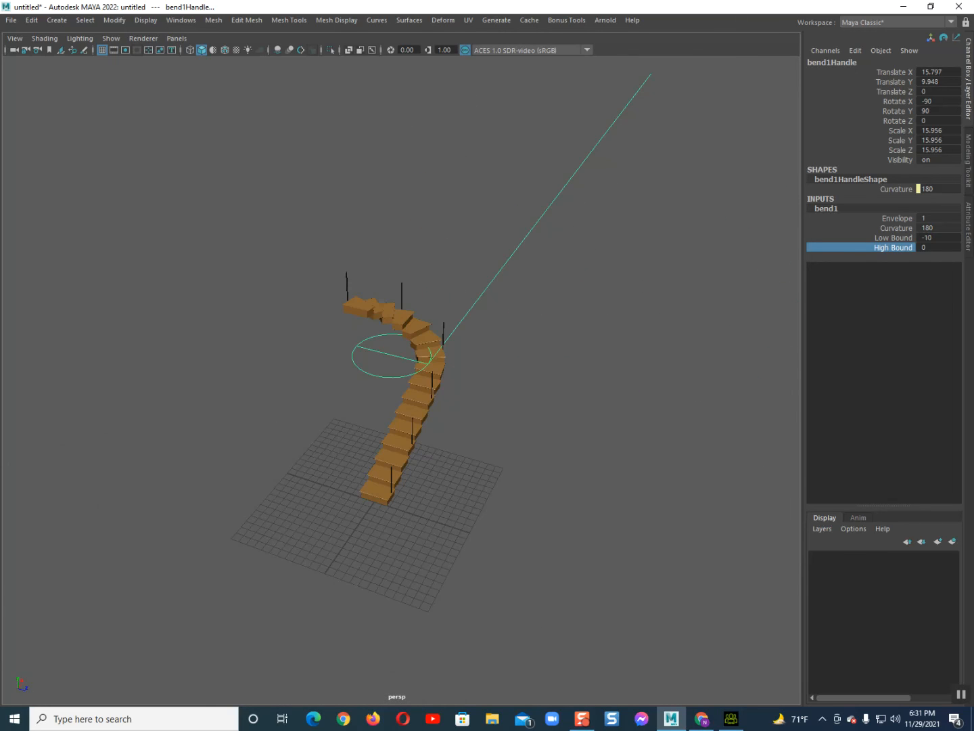
{"action": "left_click", "coordinate": [412, 412]}
{"action": "left_click_drag", "start_coordinate": [484, 379], "coordinate": [653, 421], "text": "shift"}
Set the original staircase's bend to Low Bound 0 and High Bound 10 so only the lower flight curves
{"action": "left_click", "coordinate": [412, 413]}
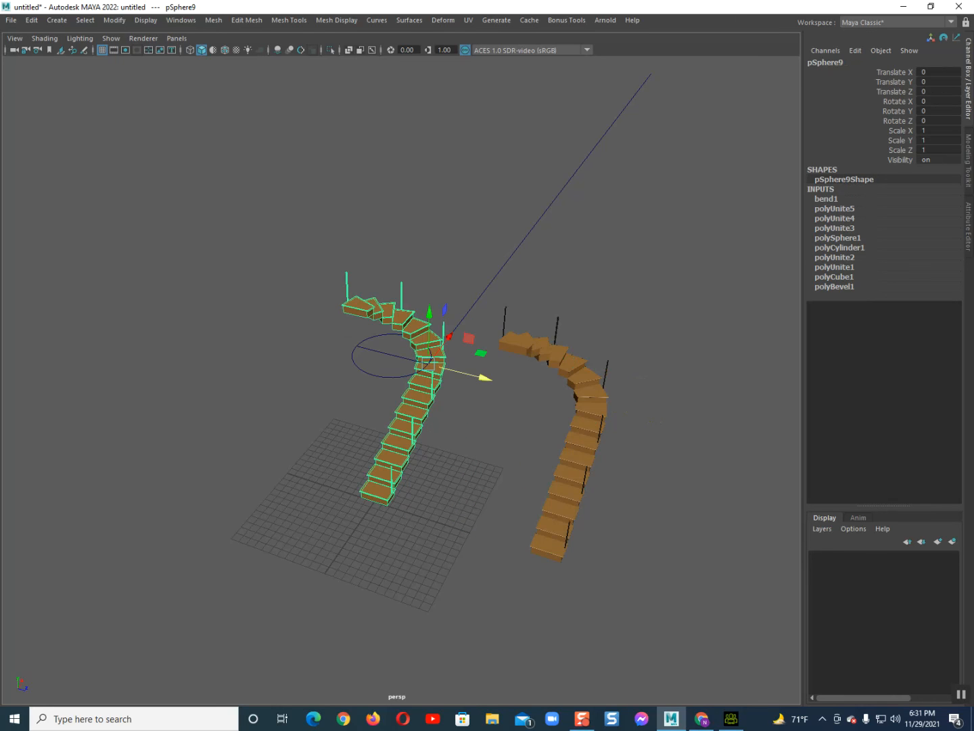
{"action": "left_click_drag", "start_coordinate": [470, 226], "coordinate": [539, 235]}
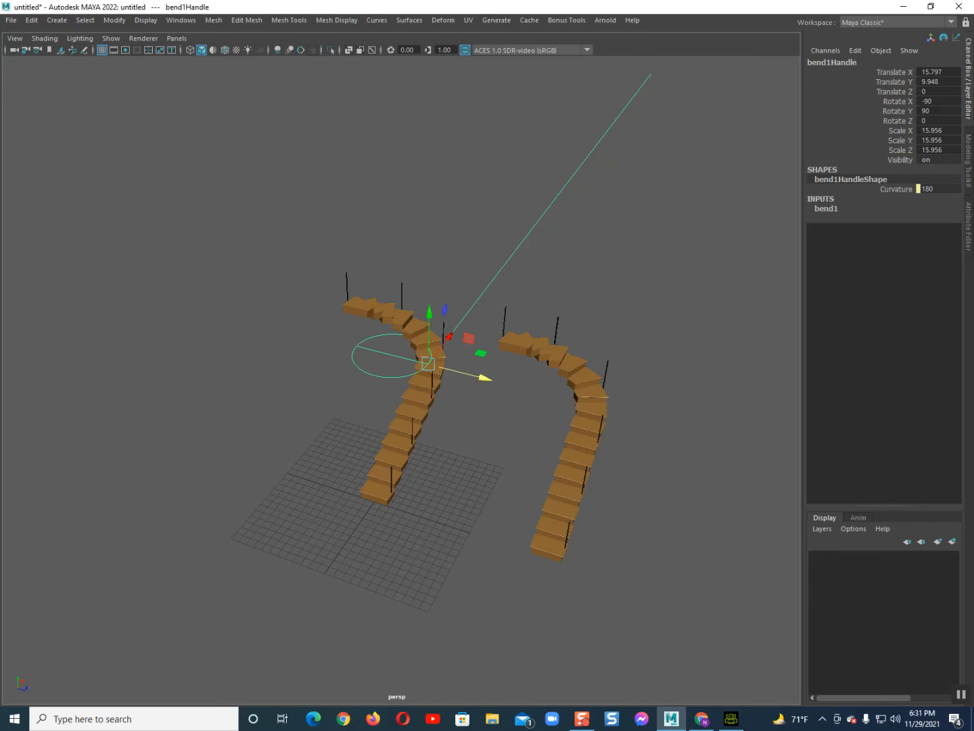
{"action": "left_click", "coordinate": [825, 209]}
{"action": "left_click", "coordinate": [893, 239]}
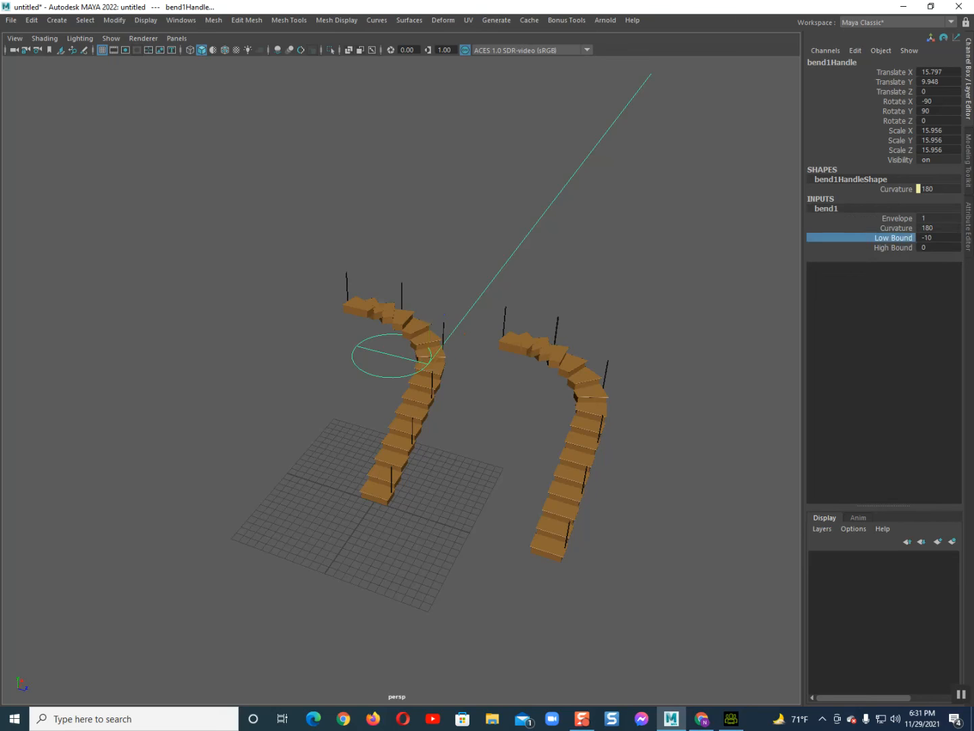
{"action": "middle_click_drag", "start_coordinate": [524, 230], "coordinate": [571, 230]}
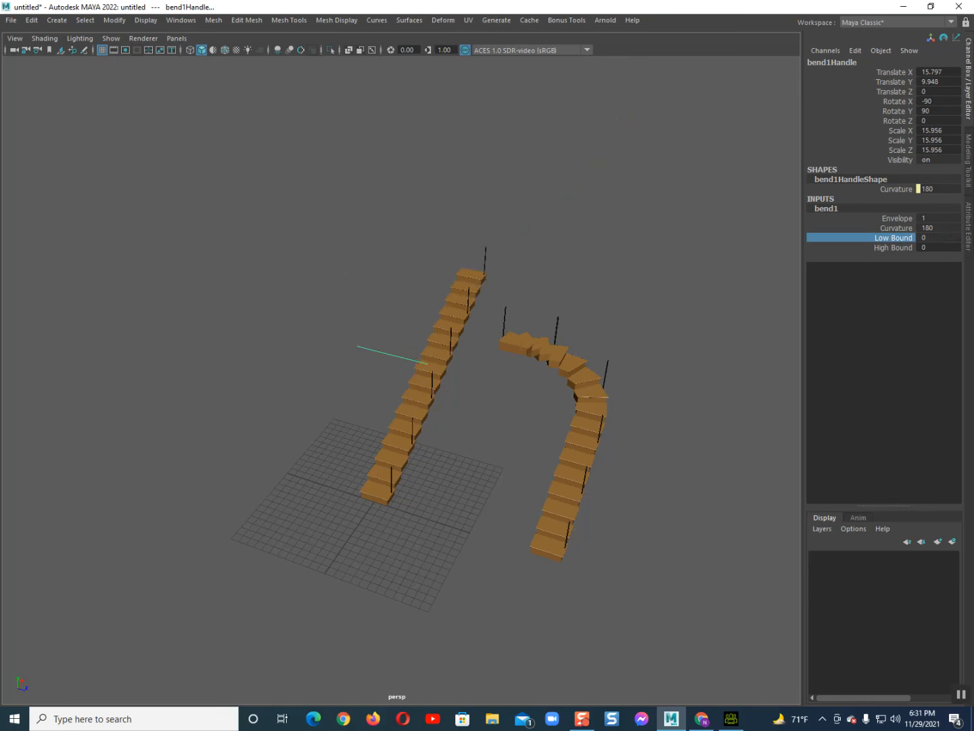
{"action": "left_click", "coordinate": [881, 304]}
{"action": "left_click", "coordinate": [893, 248]}
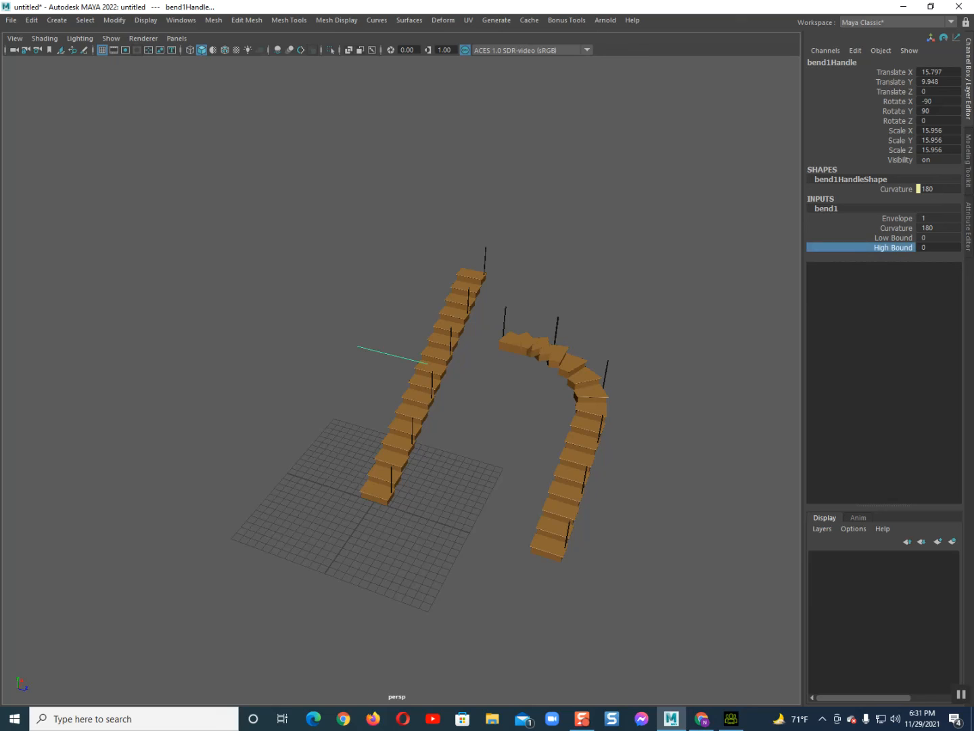
{"action": "middle_click_drag", "start_coordinate": [524, 230], "coordinate": [630, 229]}
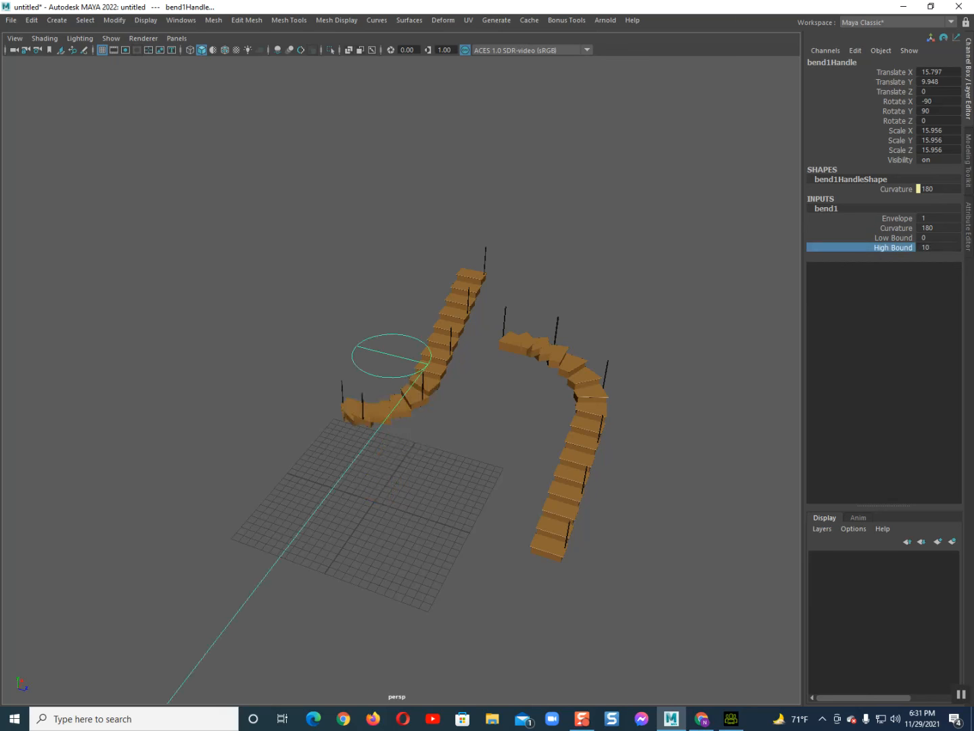
Duplicate the staircase with the curved lower flight and move the copy to about -27.8 in Z
{"action": "left_click", "coordinate": [457, 331]}
{"action": "key", "text": "ctrl+d"}
{"action": "left_click_drag", "start_coordinate": [448, 375], "coordinate": [267, 338]}
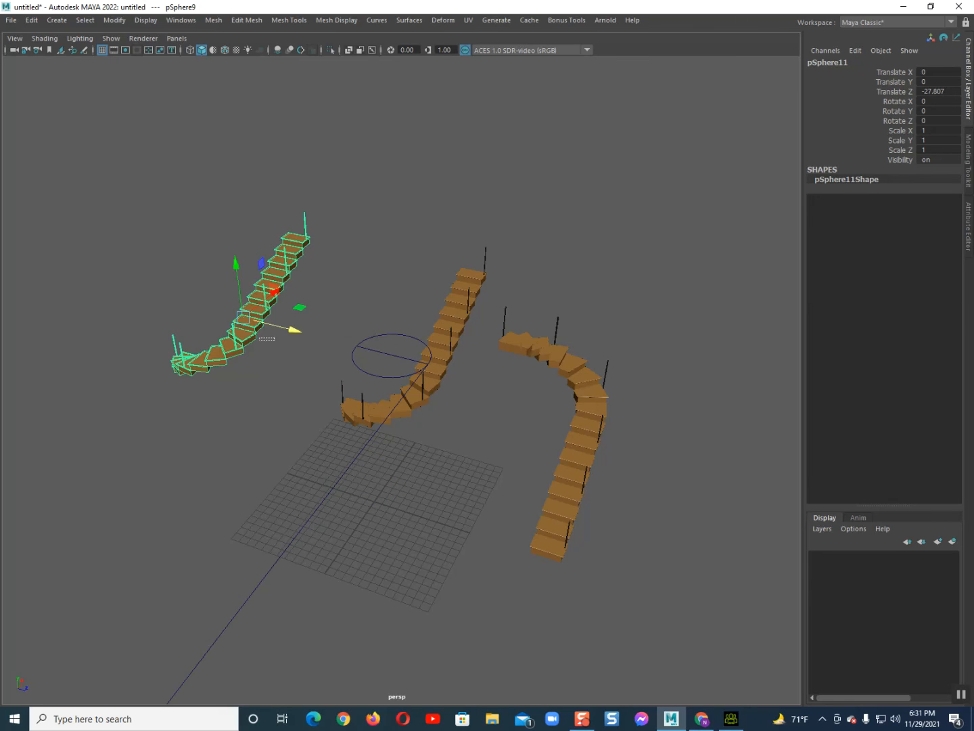
Set the original staircase's bend Low Bound to -10 so both flights curve
{"action": "left_click", "coordinate": [354, 349]}
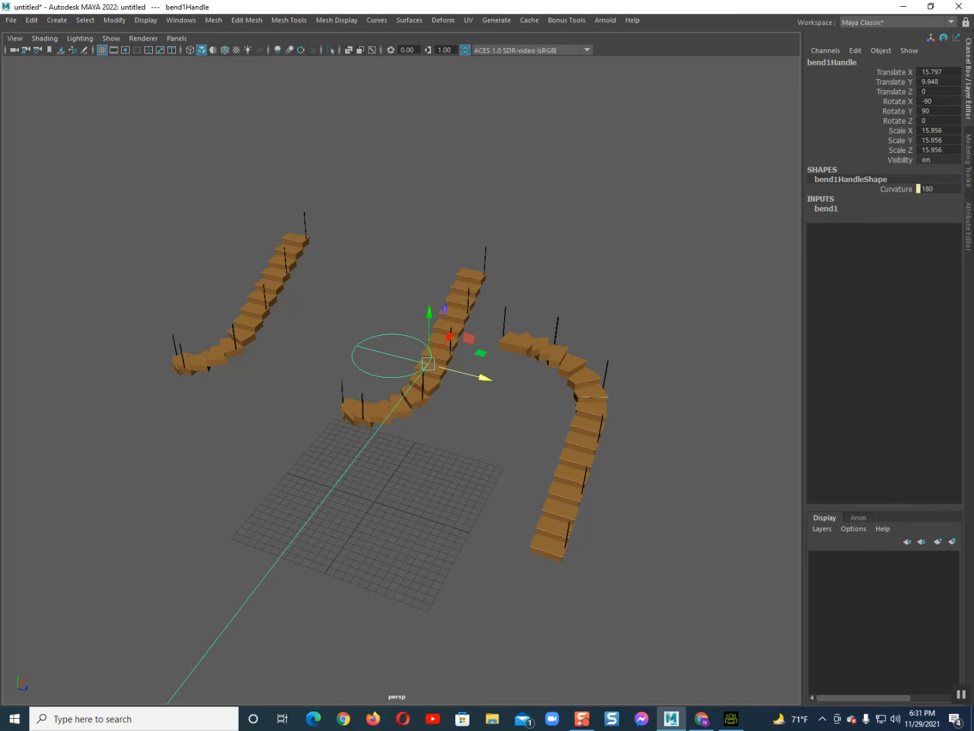
{"action": "left_click", "coordinate": [826, 210]}
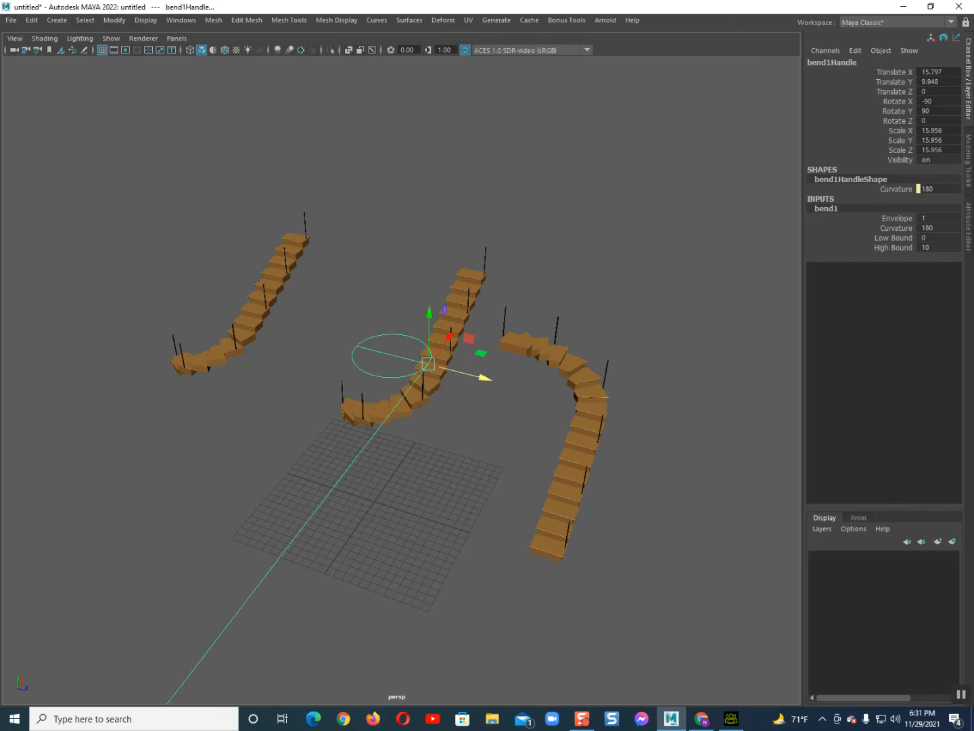
{"action": "left_click", "coordinate": [893, 238]}
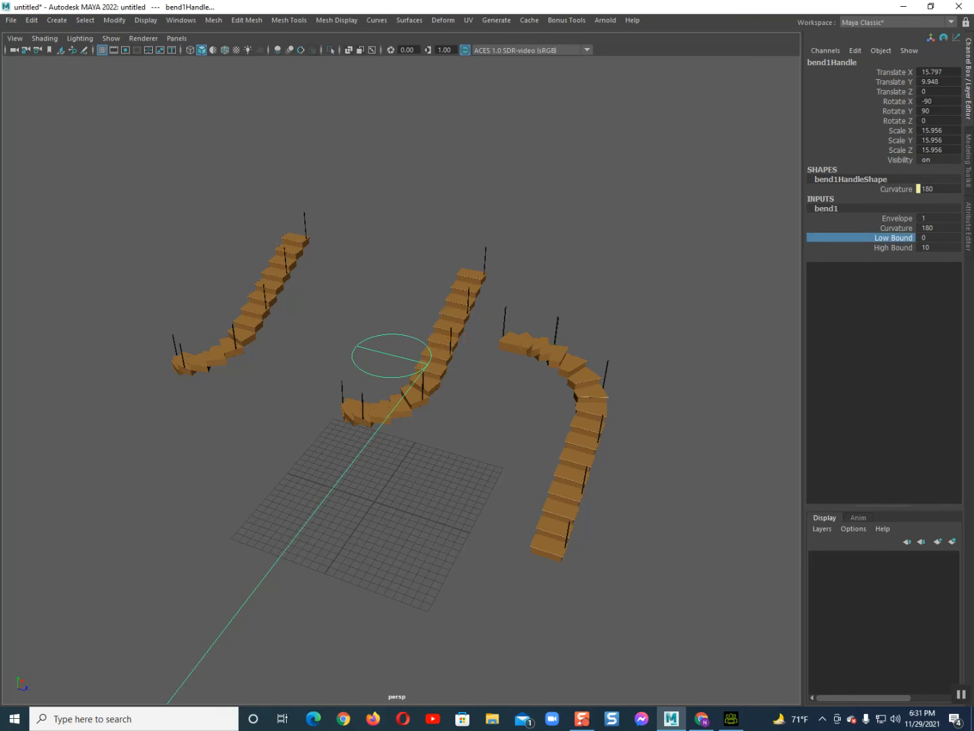
{"action": "middle_click_drag", "start_coordinate": [474, 271], "coordinate": [393, 271]}
{"action": "scroll", "coordinate": [401, 380], "scroll_direction": "up", "scroll_amount": 5}
{"action": "left_click_drag", "start_coordinate": [400, 379], "coordinate": [494, 369], "text": "alt"}
{"action": "scroll", "coordinate": [494, 368], "scroll_direction": "down", "scroll_amount": 5}
{"action": "middle_click_drag", "start_coordinate": [474, 368], "coordinate": [476, 375], "text": "alt"}
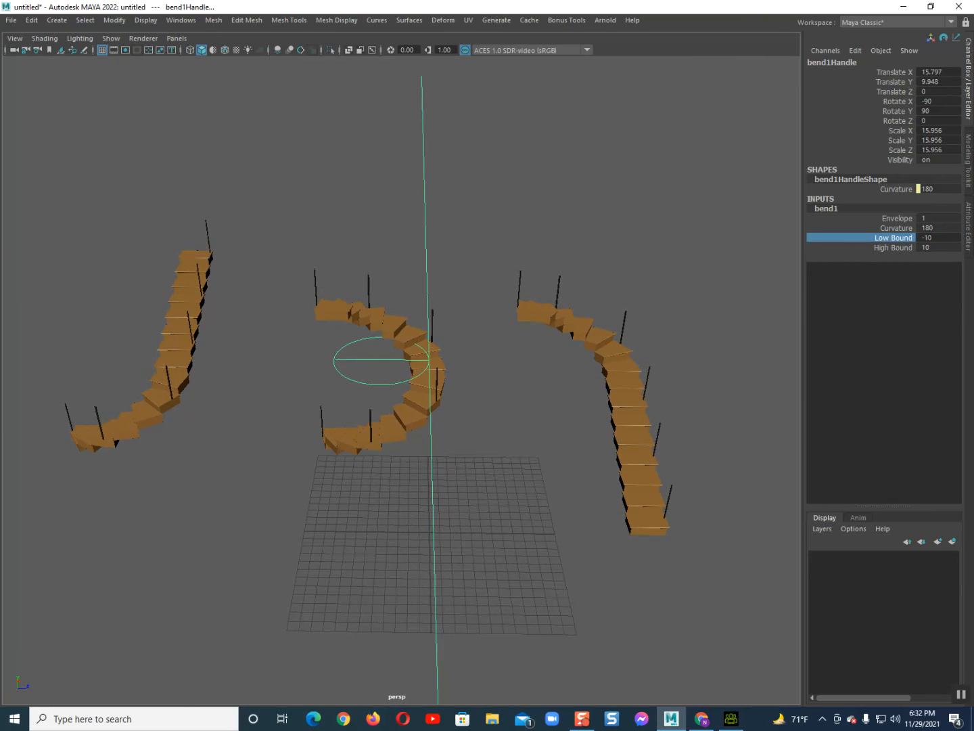
Restore the full interface, select all three staircases and delete their construction history
{"action": "left_click", "coordinate": [427, 385]}
{"action": "key", "text": "ctrl+space"}
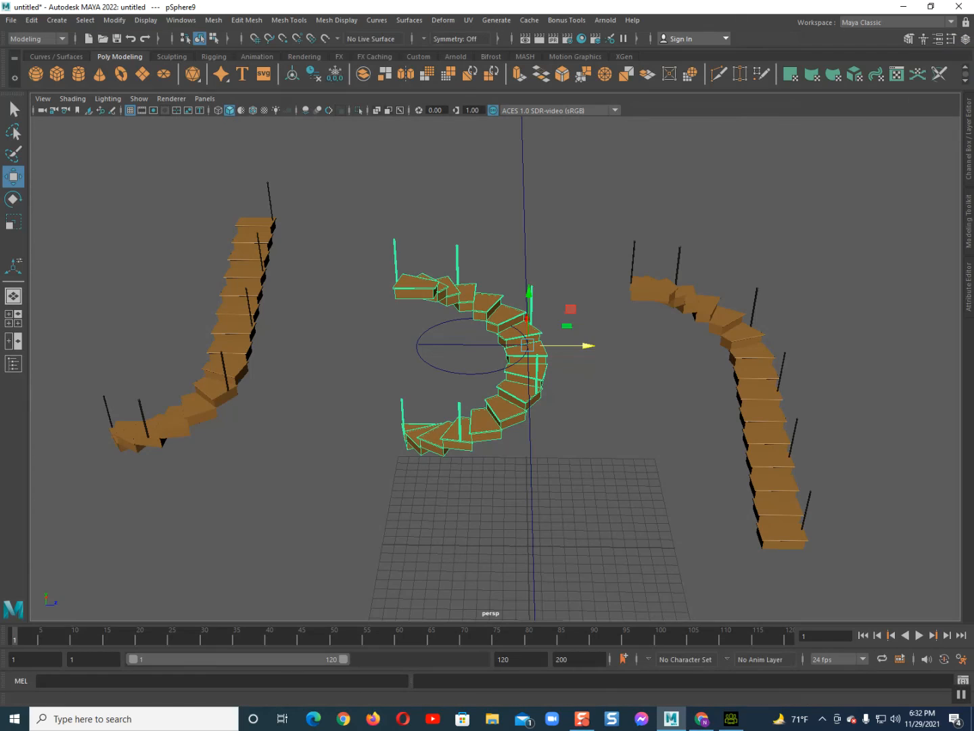
{"action": "left_click_drag", "start_coordinate": [152, 271], "coordinate": [959, 314]}
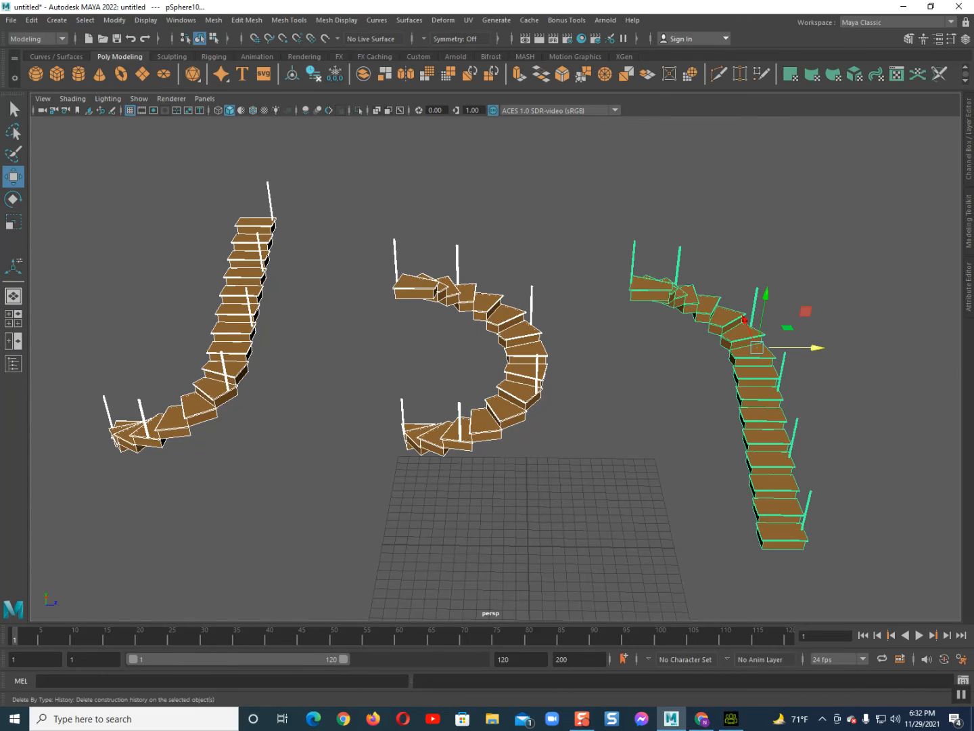
Center the pivots of the three selected staircases, freeze their transformations and clear the selection
{"action": "left_click", "coordinate": [291, 74]}
{"action": "left_click", "coordinate": [335, 74]}
{"action": "left_click", "coordinate": [352, 178]}
Maximize the viewport and look up the Bend entry among the nonlinear deformers without applying it
{"action": "key", "text": "ctrl+space"}
{"action": "scroll", "coordinate": [487, 366], "scroll_direction": "down", "scroll_amount": 2}
{"action": "left_click_drag", "start_coordinate": [514, 366], "coordinate": [449, 332], "text": "alt"}
{"action": "left_click", "coordinate": [443, 20]}
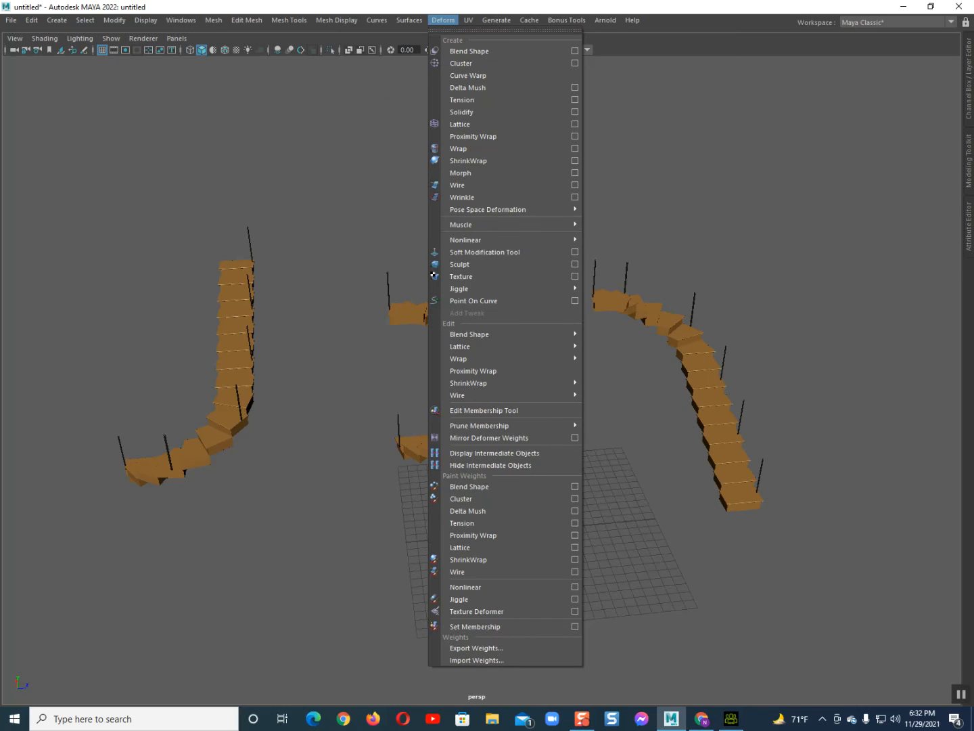
{"action": "mouse_move", "coordinate": [473, 241]}
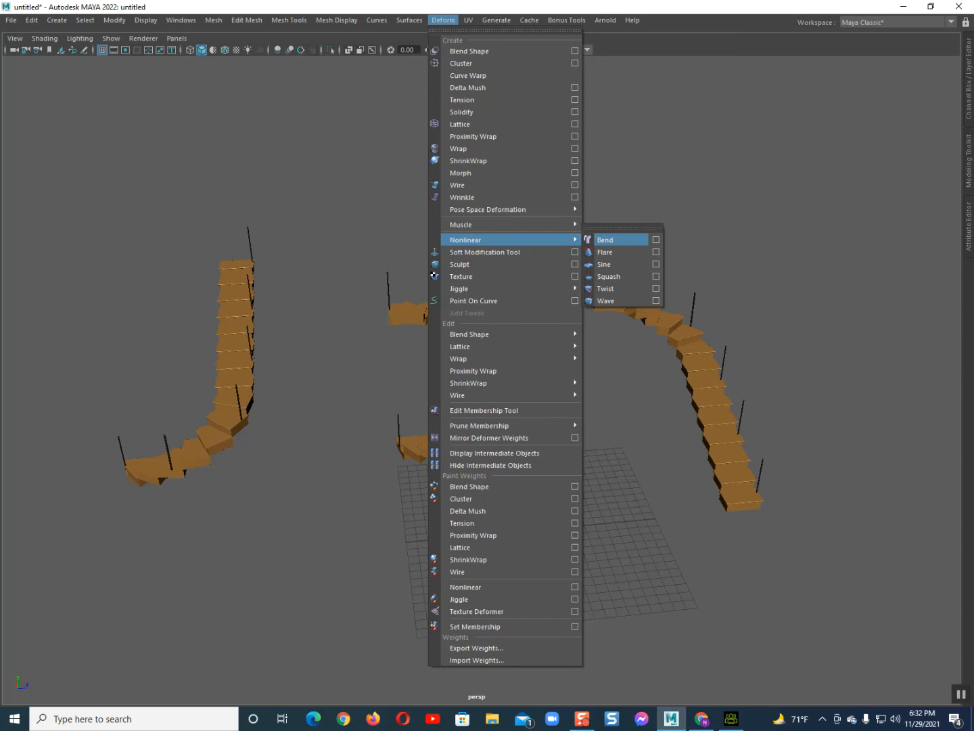
{"action": "left_click", "coordinate": [637, 190]}
Examine the three curved staircases from the side and from above, restoring the full interface along the way
{"action": "middle_click_drag", "start_coordinate": [637, 189], "coordinate": [663, 180], "text": "alt"}
{"action": "left_click_drag", "start_coordinate": [663, 179], "coordinate": [689, 168], "text": "alt"}
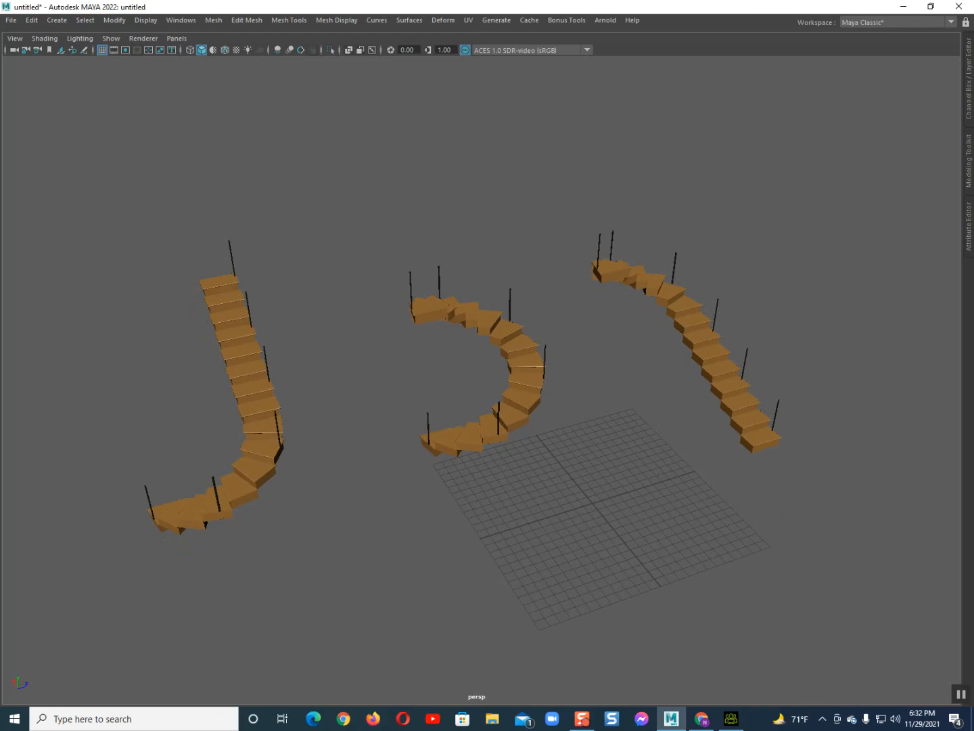
{"action": "middle_click_drag", "start_coordinate": [690, 169], "coordinate": [705, 164], "text": "alt"}
{"action": "left_click_drag", "start_coordinate": [706, 164], "coordinate": [759, 134], "text": "alt"}
{"action": "scroll", "coordinate": [759, 134], "scroll_direction": "up", "scroll_amount": 3}
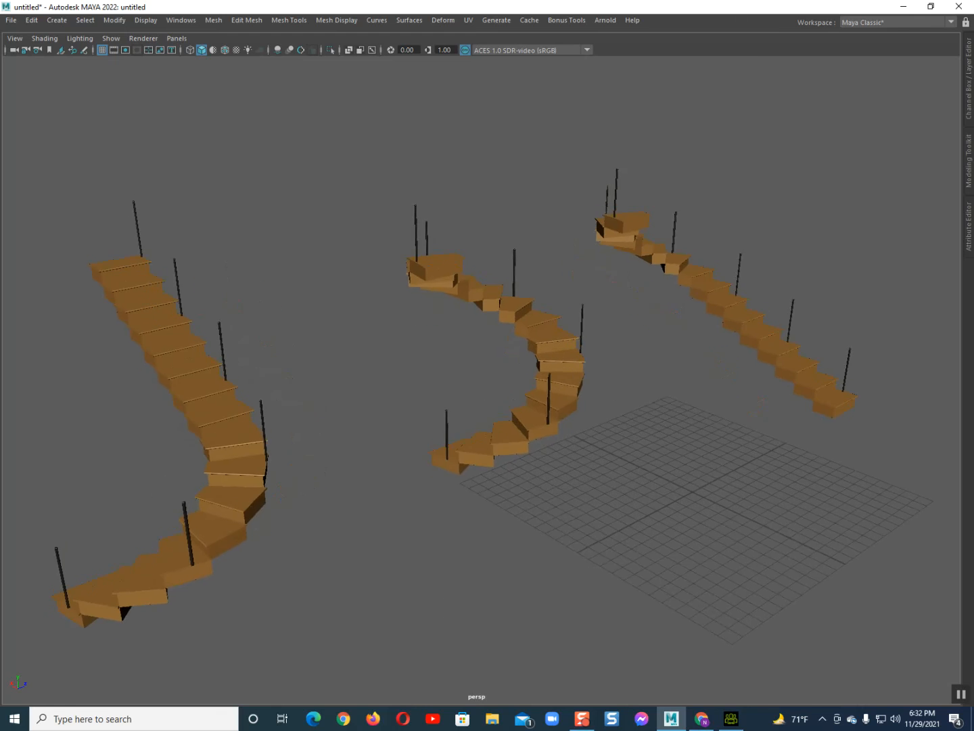
{"action": "middle_click_drag", "start_coordinate": [759, 134], "coordinate": [772, 112], "text": "alt"}
{"action": "key", "text": "ctrl+space"}
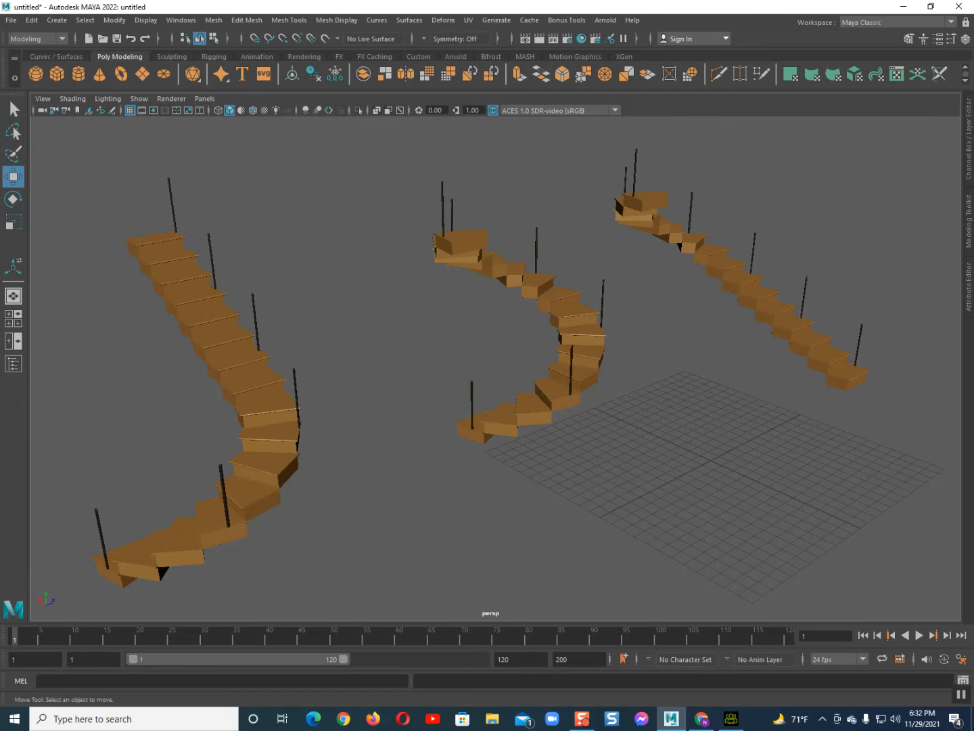
{"action": "left_click_drag", "start_coordinate": [501, 365], "coordinate": [425, 461], "text": "alt"}
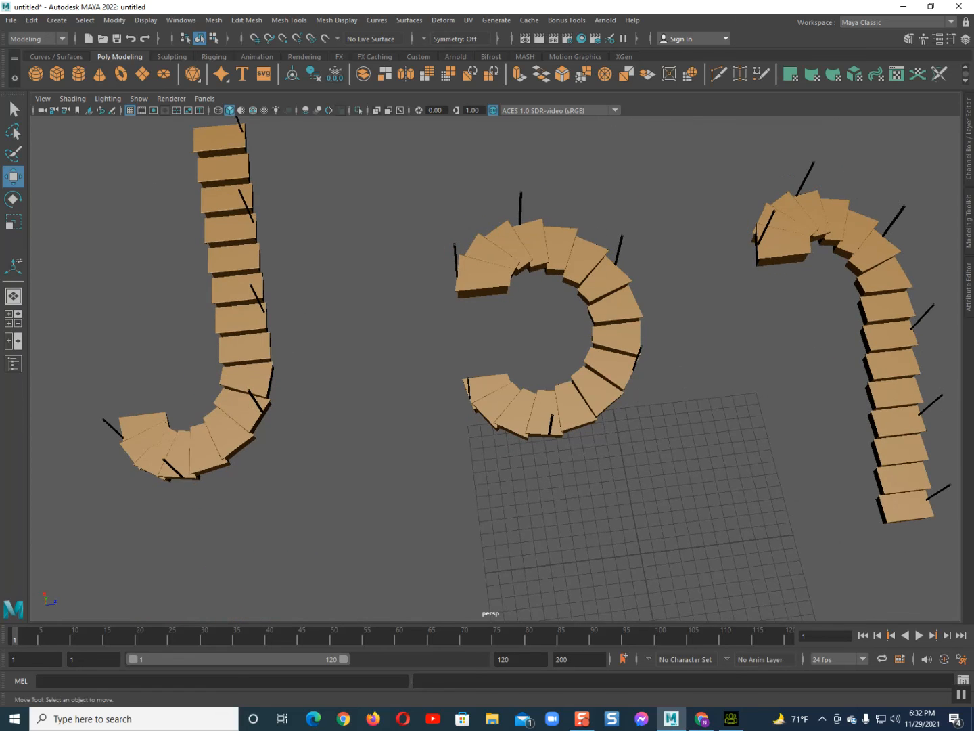
{"action": "scroll", "coordinate": [425, 462], "scroll_direction": "down", "scroll_amount": 3}
{"action": "middle_click_drag", "start_coordinate": [424, 461], "coordinate": [414, 481], "text": "alt"}
{"action": "left_click_drag", "start_coordinate": [414, 479], "coordinate": [462, 374], "text": "alt"}
{"action": "middle_click_drag", "start_coordinate": [462, 376], "coordinate": [467, 374], "text": "alt"}
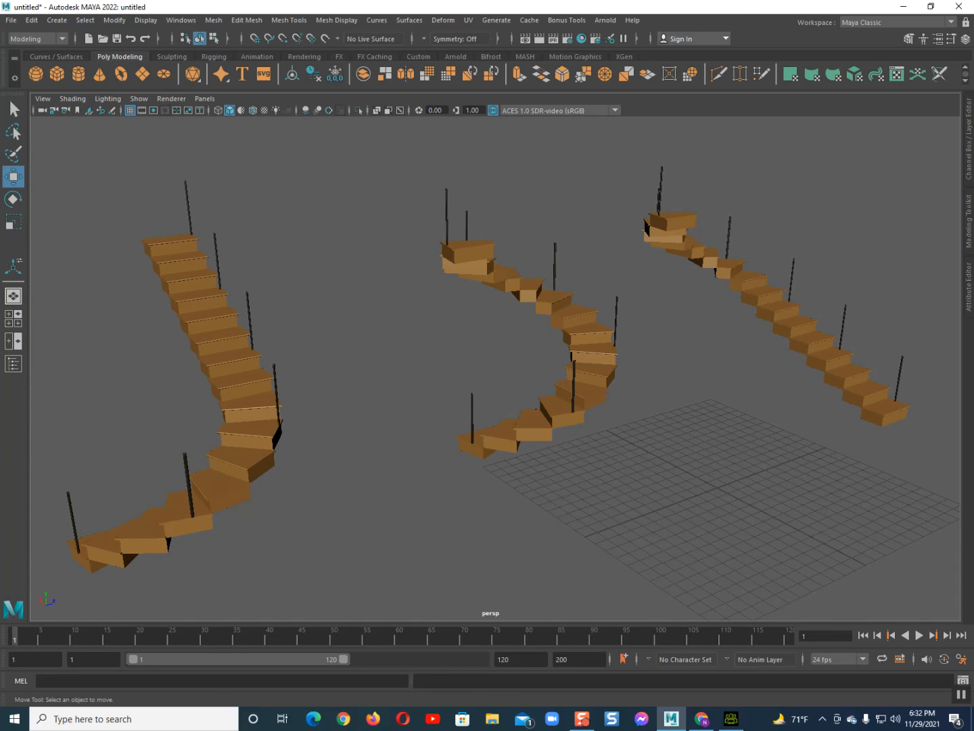